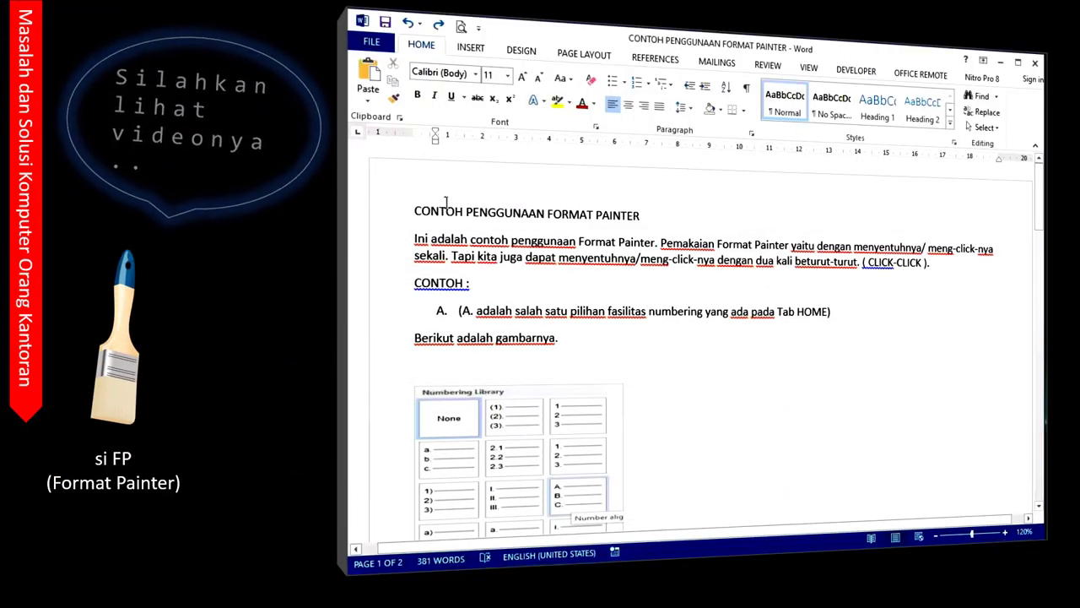
Make the title 'CONTOH PENGGUNAAN FORMAT PAINTER' bold, 14 pt and centered.
left_click_drag(415, 211, 601, 222)
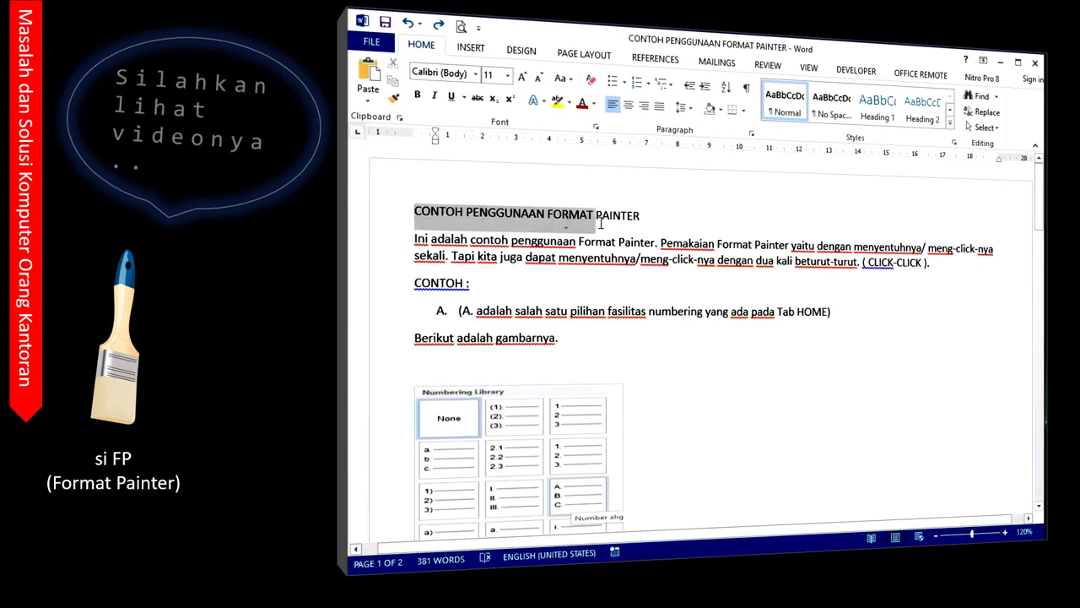
left_click(507, 76)
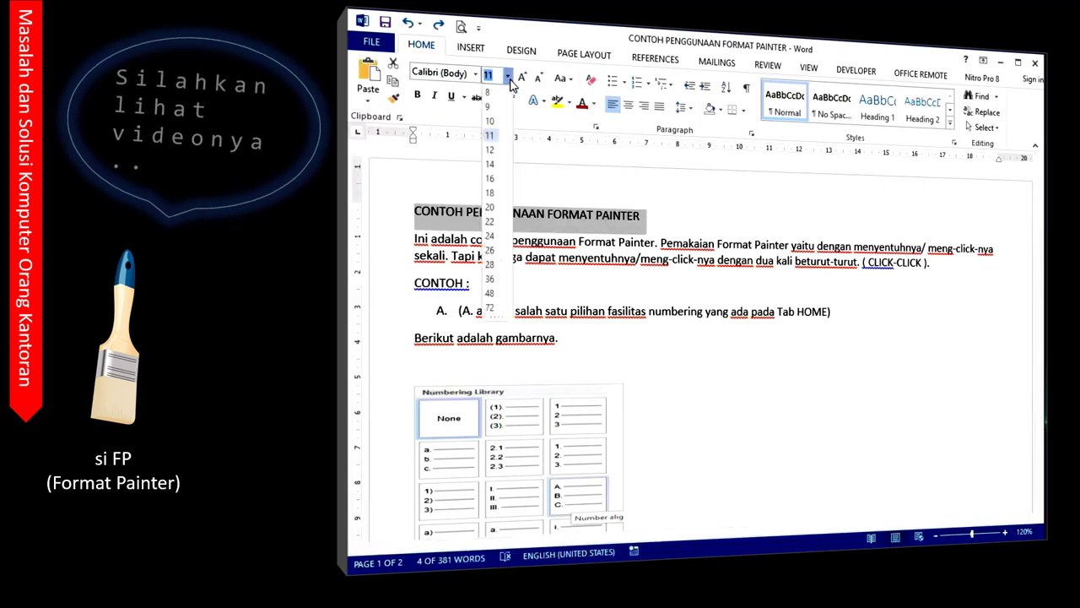
left_click(493, 165)
left_click(417, 94)
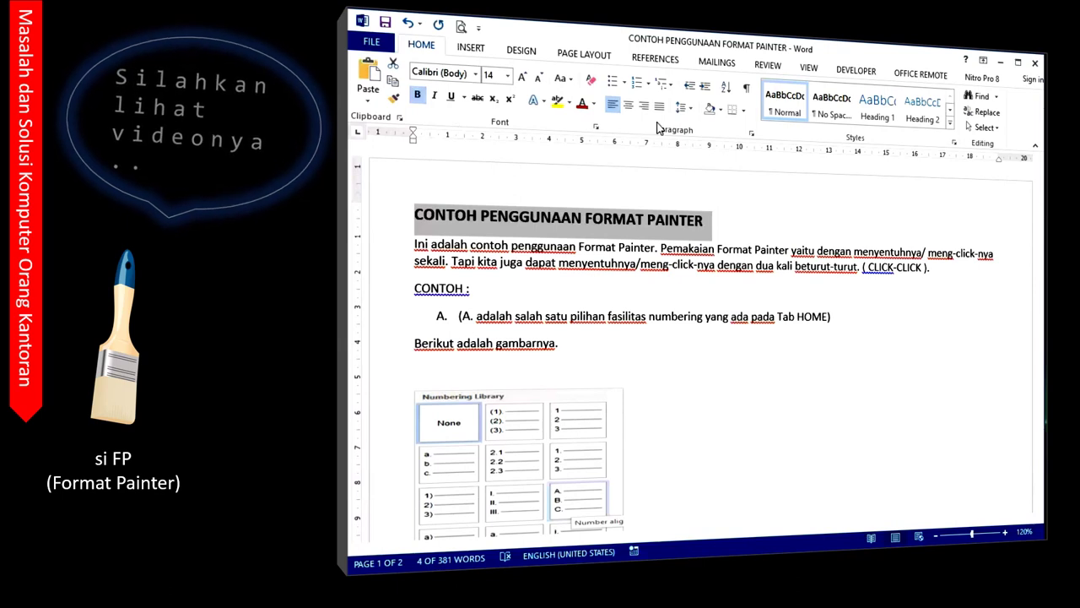
left_click(629, 106)
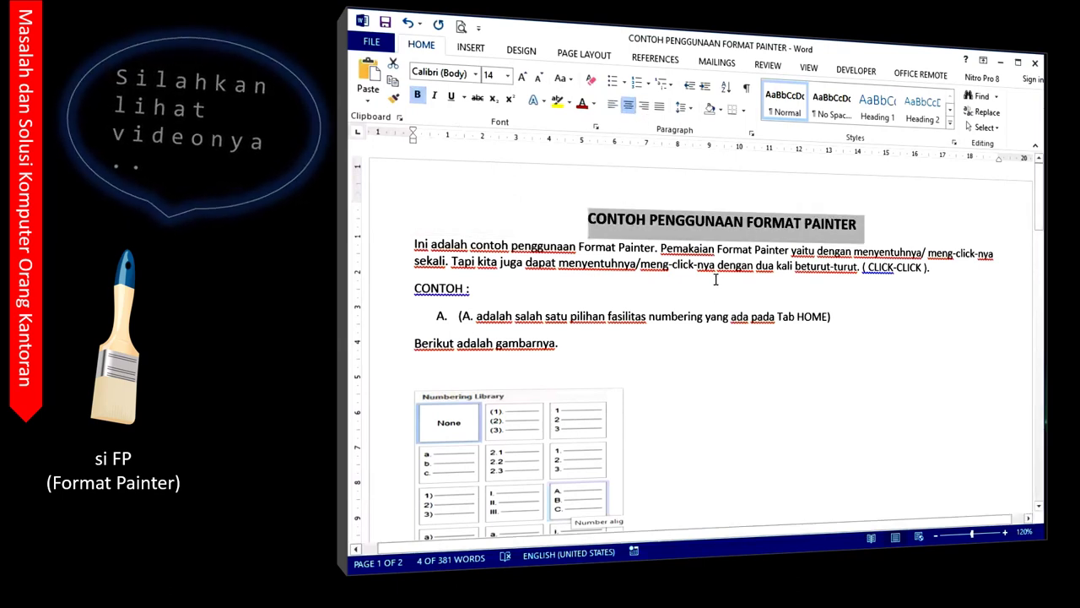
left_click(715, 280)
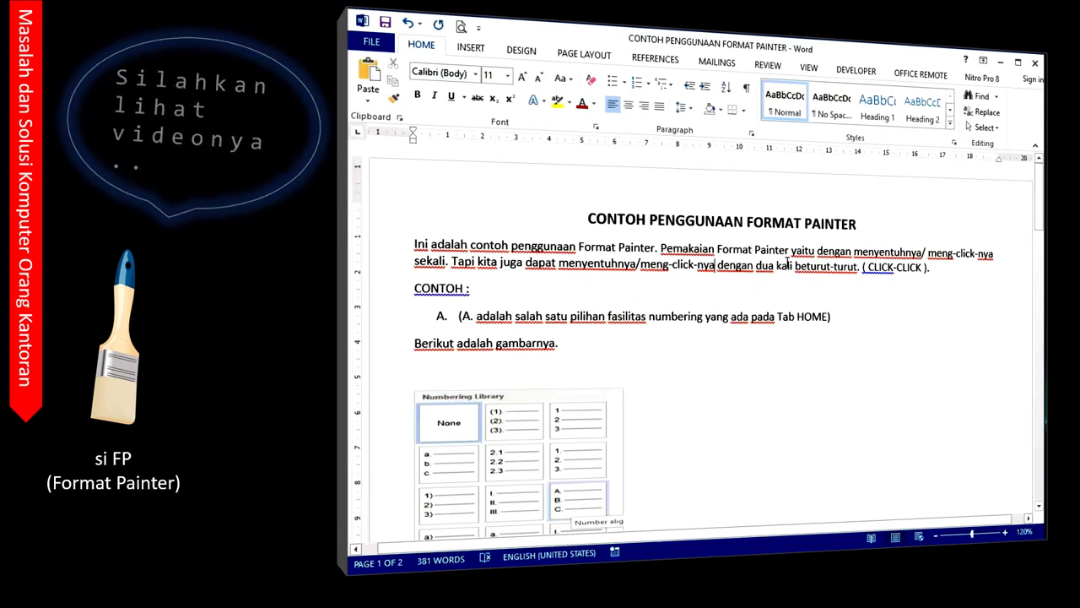
left_click_drag(869, 266, 918, 267)
Paint item A's lettered-list format onto the Line and Paragraph Spacing line, making it item B.
scroll(670, 331, "down", 1)
scroll(670, 329, "down", 1)
scroll(670, 328, "down", 1)
scroll(670, 326, "down", 1)
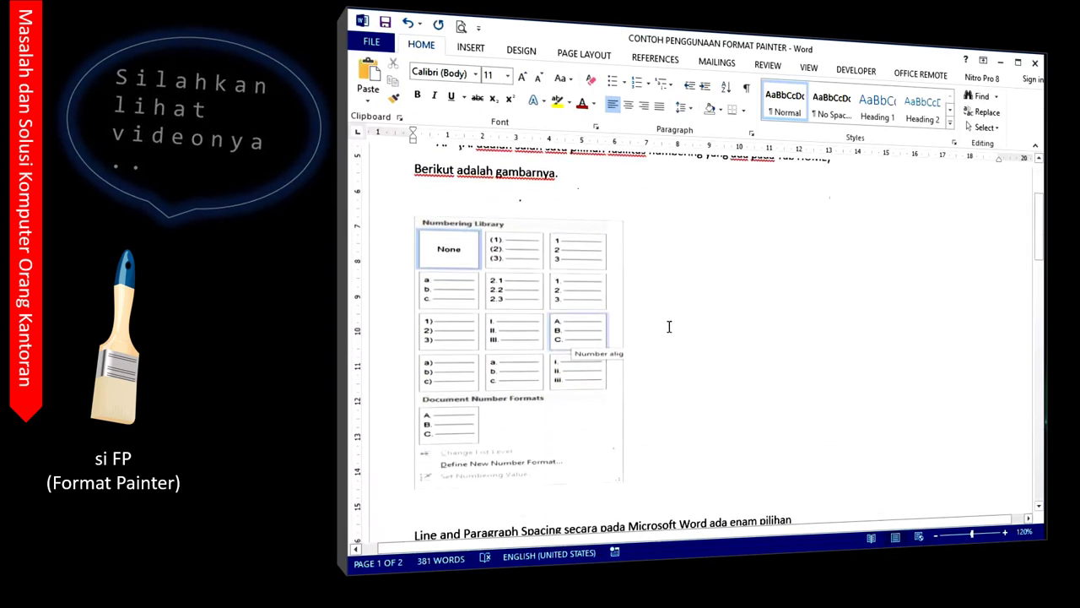
scroll(669, 327, "down", 2)
scroll(670, 337, "down", 1)
scroll(672, 348, "down", 1)
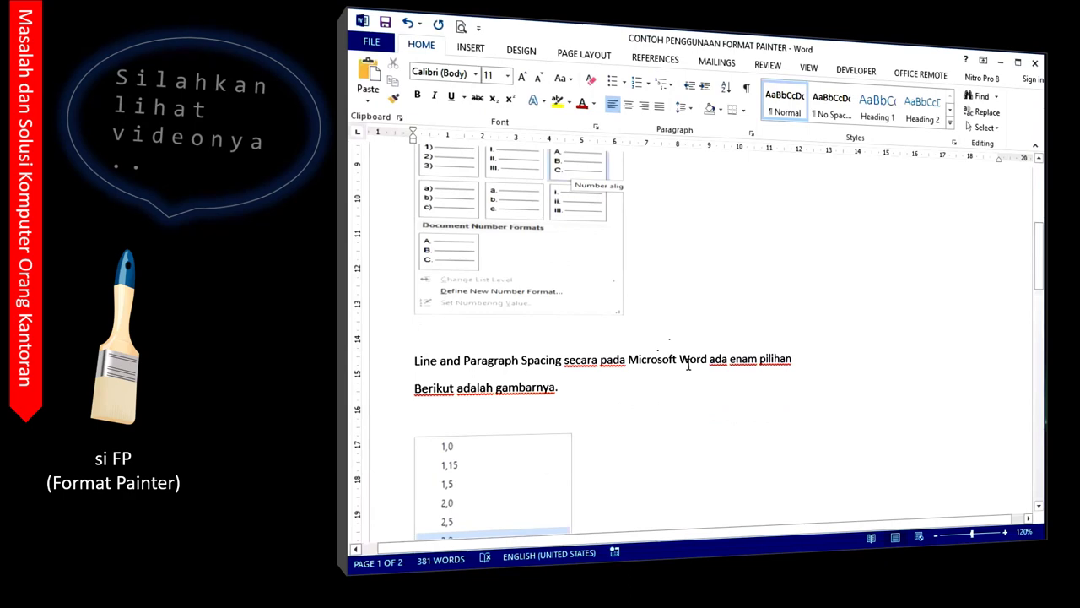
scroll(687, 364, "down", 1)
scroll(687, 366, "down", 2)
scroll(687, 366, "up", 5)
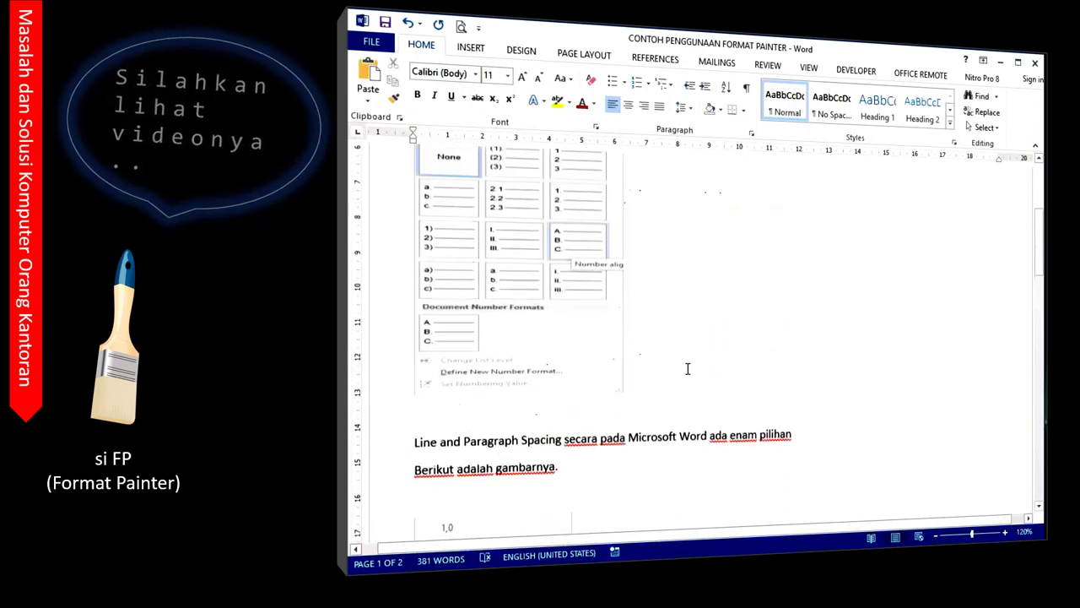
scroll(686, 366, "up", 4)
scroll(687, 366, "up", 2)
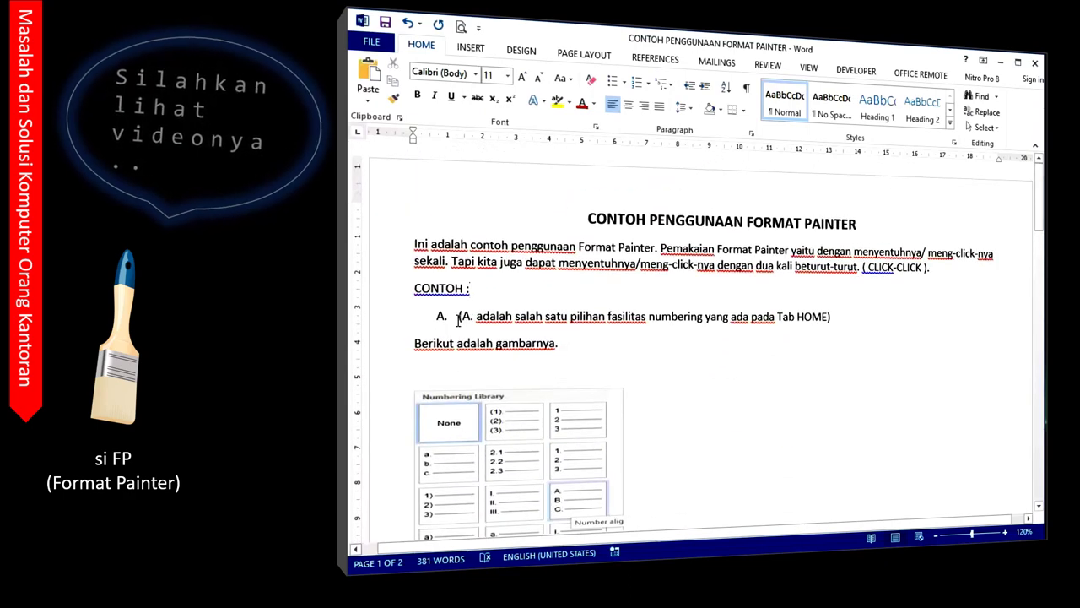
left_click(392, 99)
scroll(417, 379, "down", 2)
scroll(418, 379, "down", 3)
scroll(417, 380, "down", 3)
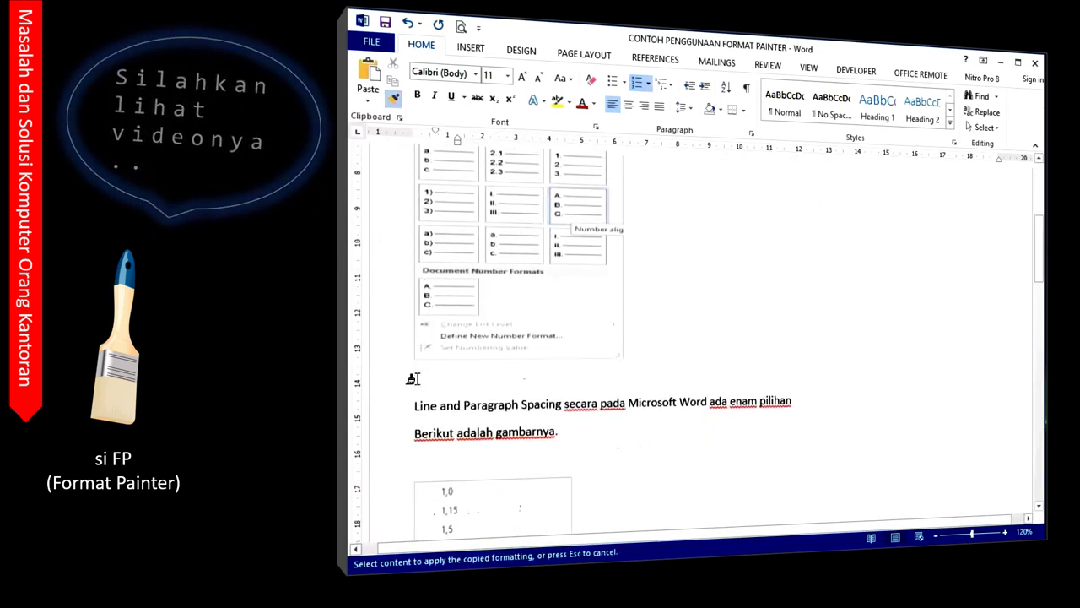
left_click(413, 361)
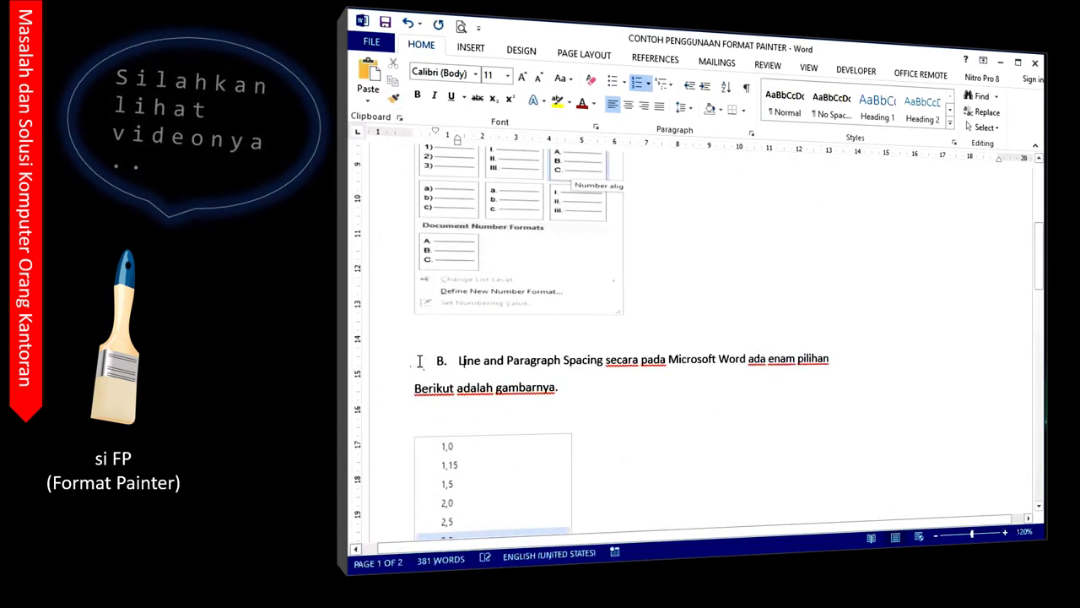
Indent the first 'Berikut adalah gambarnya.' line with Tab and paint that indent onto the second.
scroll(604, 346, "up", 3)
scroll(608, 347, "up", 4)
scroll(608, 346, "up", 2)
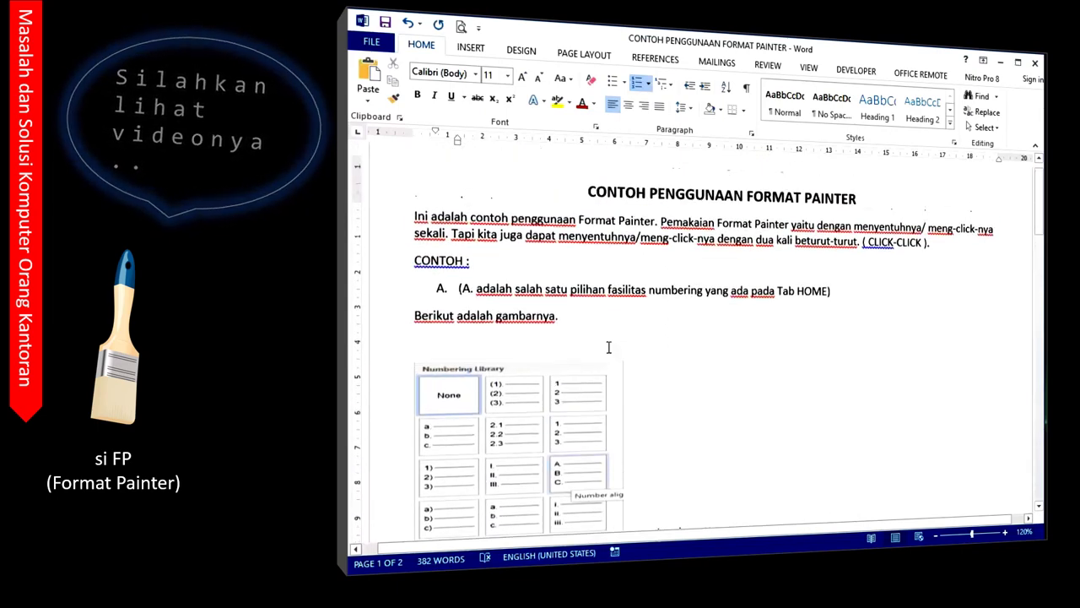
scroll(583, 361, "down", 3)
scroll(583, 361, "down", 3)
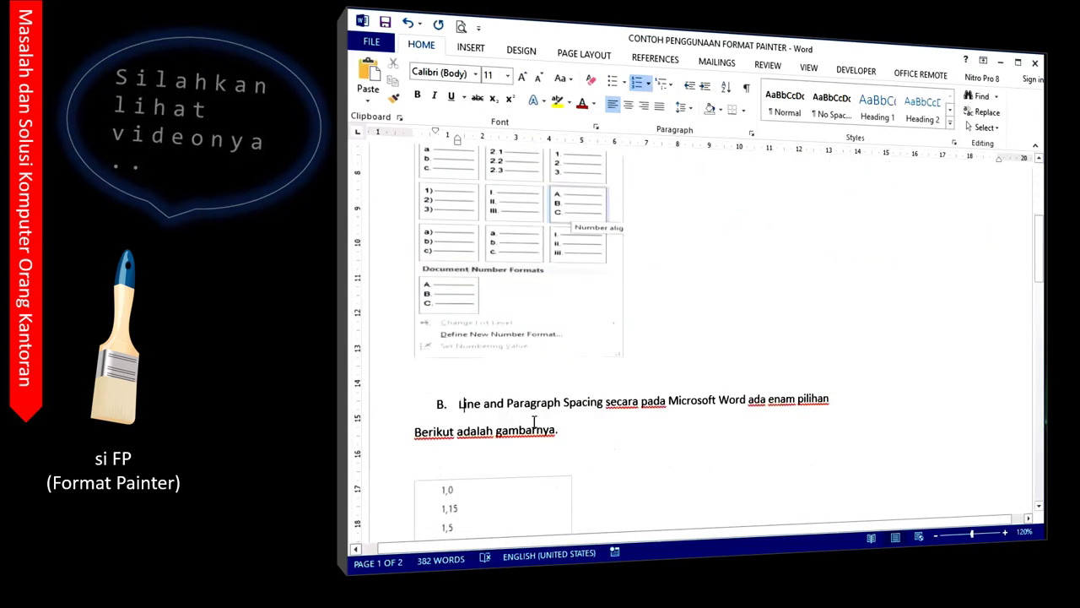
scroll(583, 360, "up", 3)
scroll(583, 360, "up", 3)
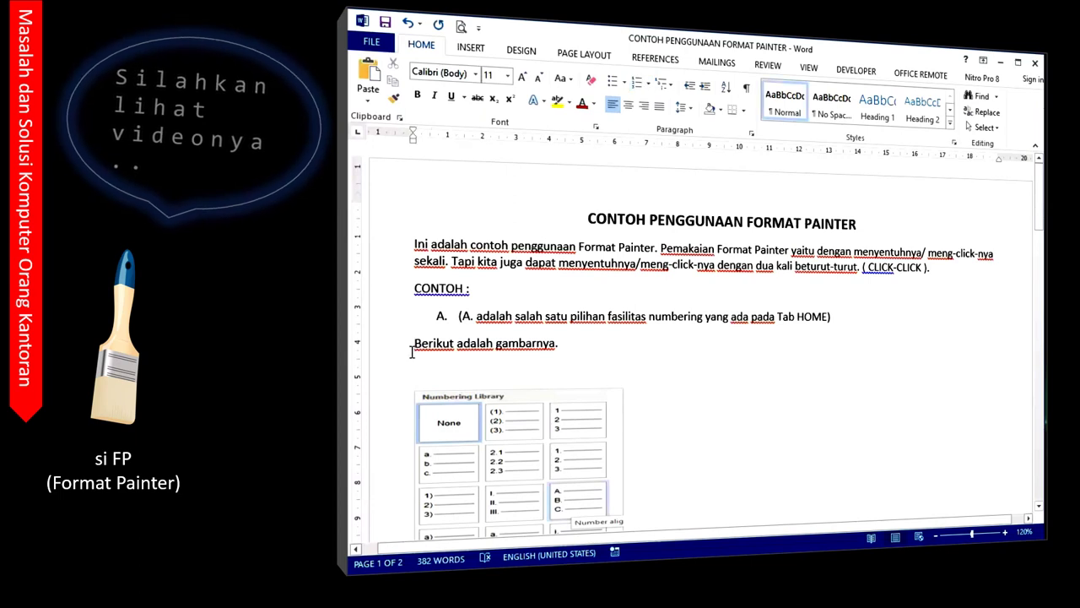
left_click(413, 344)
key("Tab")
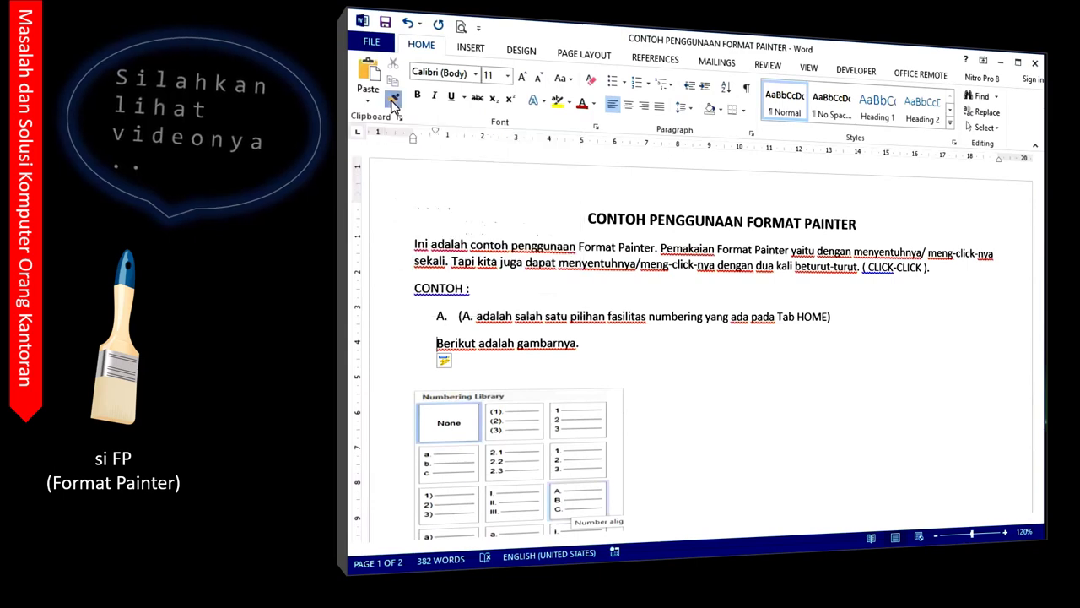
left_click(393, 101)
scroll(445, 415, "down", 5)
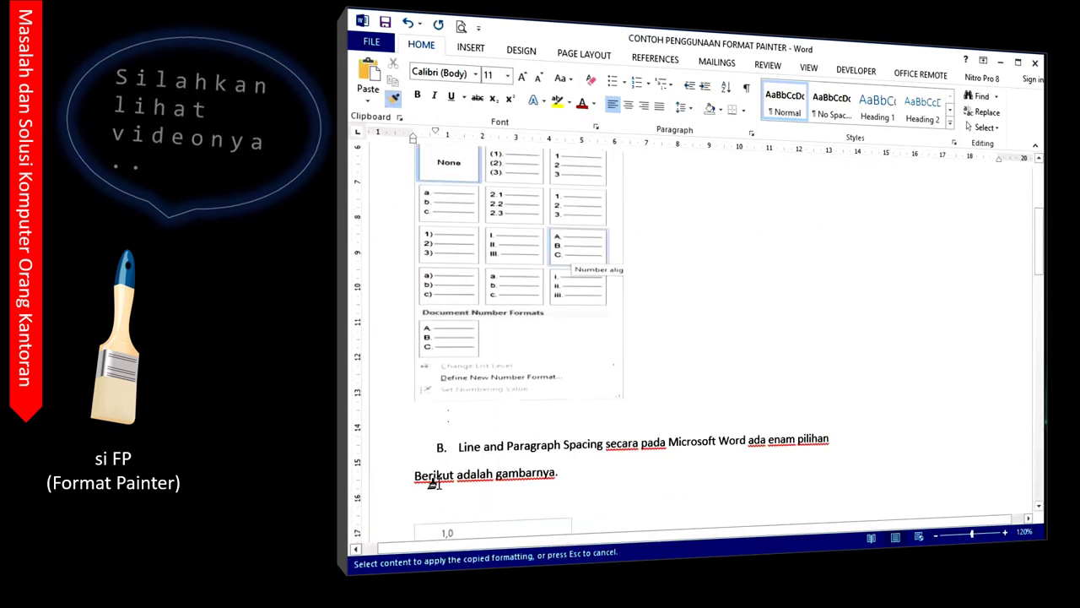
left_click(431, 475)
scroll(553, 384, "up", 2)
scroll(552, 384, "up", 2)
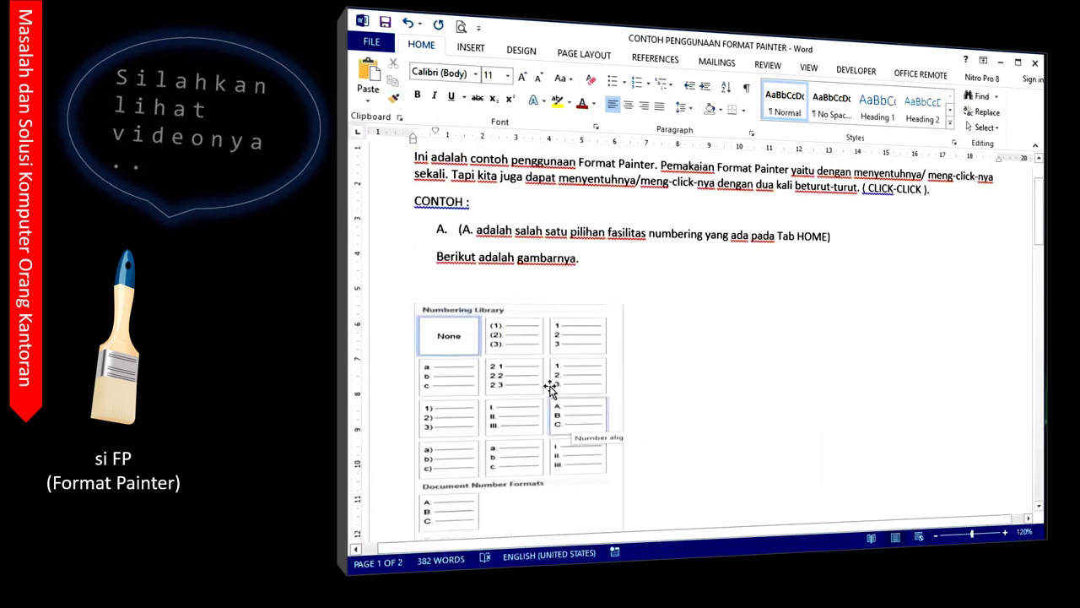
Center the Numbering Library picture and try painting its centering onto the line-spacing picture.
left_click(628, 105)
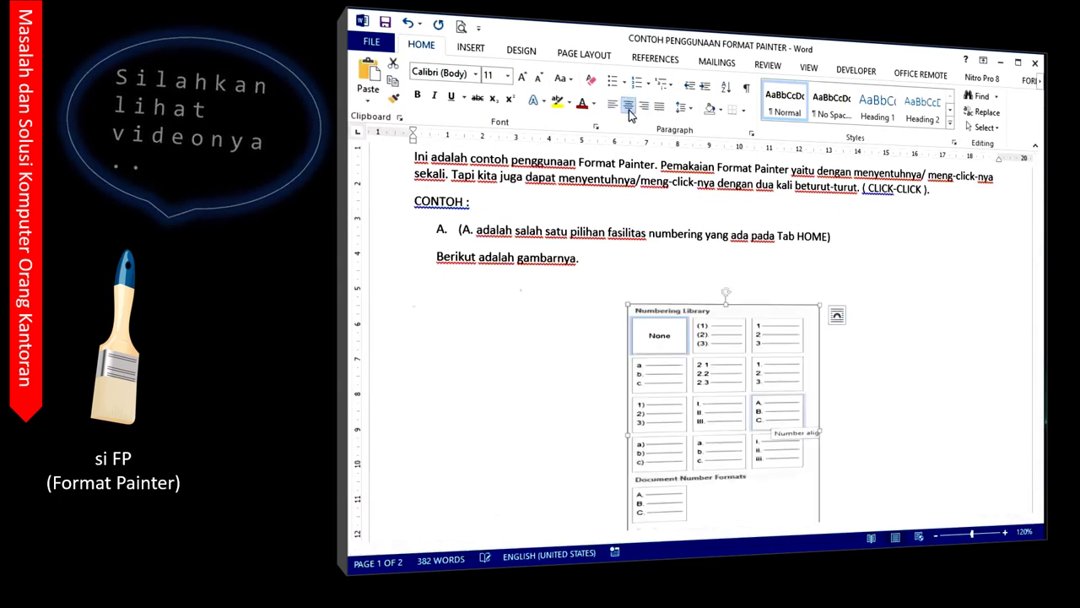
left_click(397, 99)
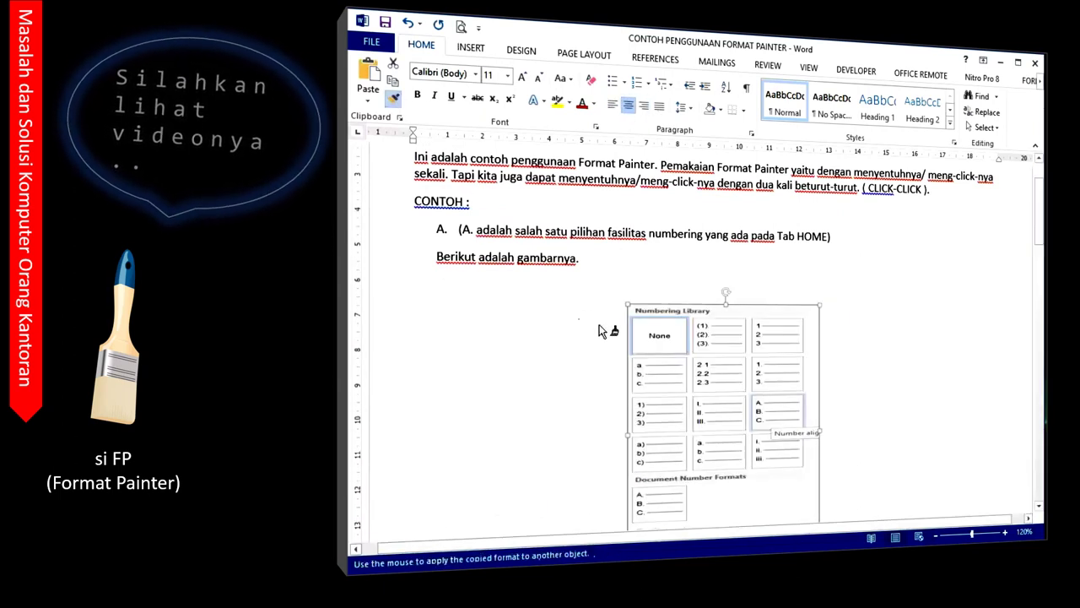
scroll(599, 324, "down", 6)
scroll(599, 324, "down", 4)
left_click(518, 335)
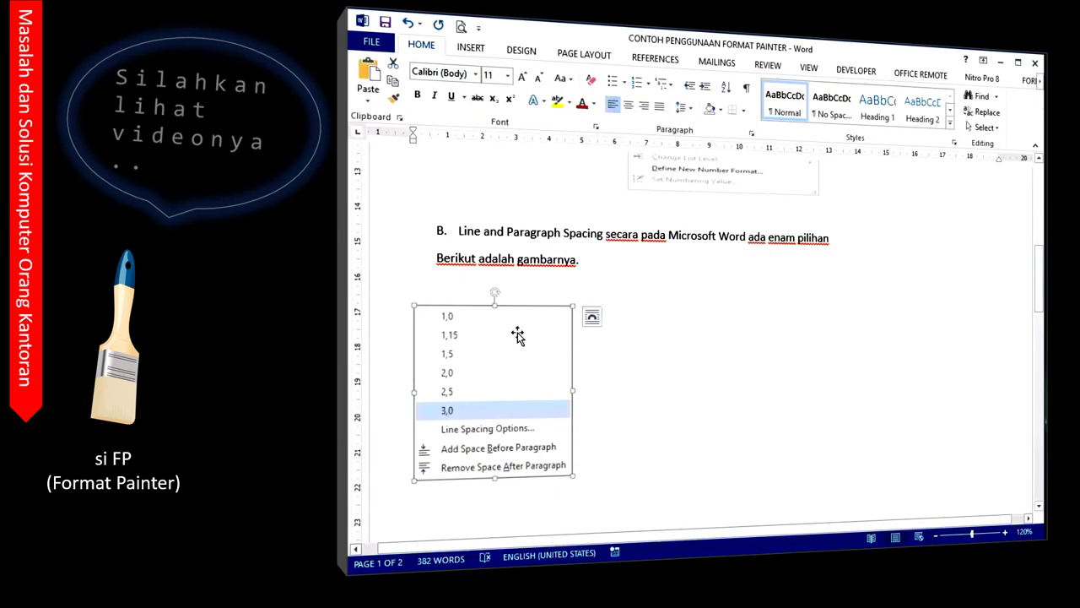
scroll(687, 284, "up", 4)
Paint the numbering picture's format onto the line-spacing picture again and center it.
left_click(670, 270)
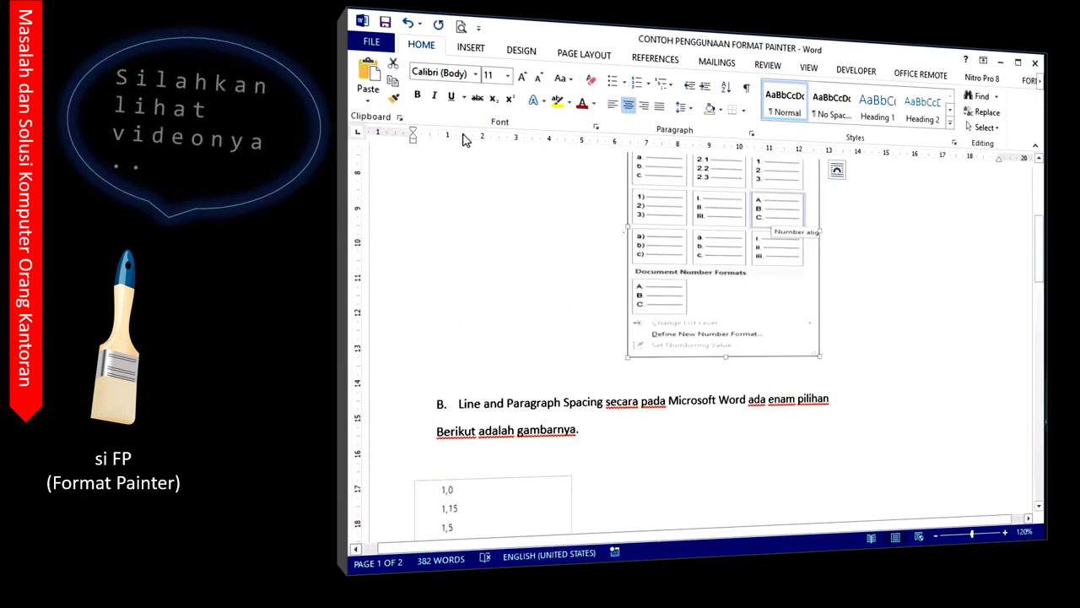
left_click(394, 100)
scroll(420, 243, "down", 4)
left_click(436, 353)
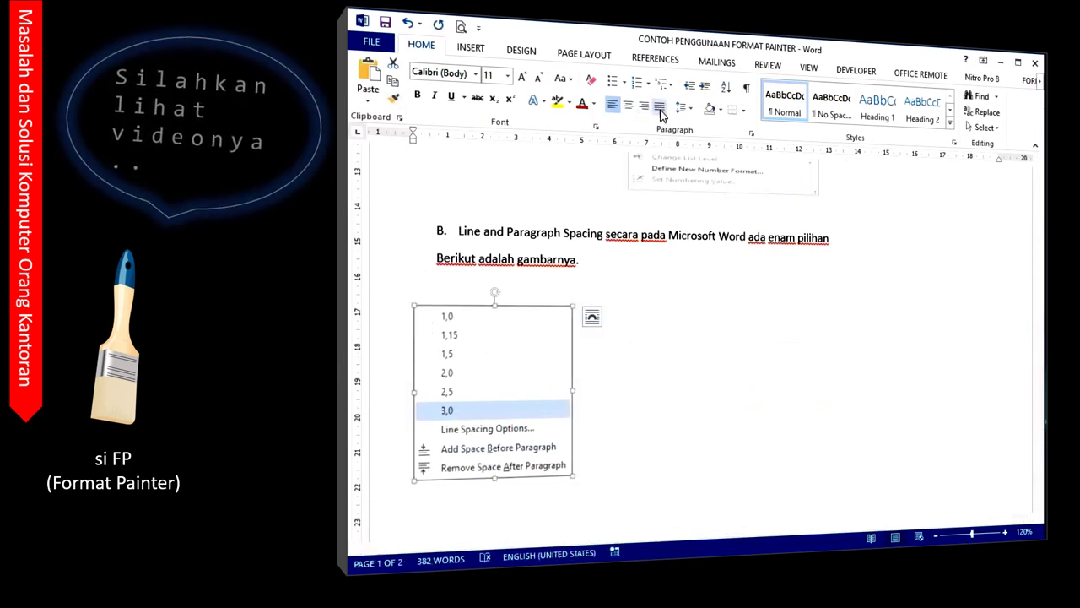
left_click(629, 106)
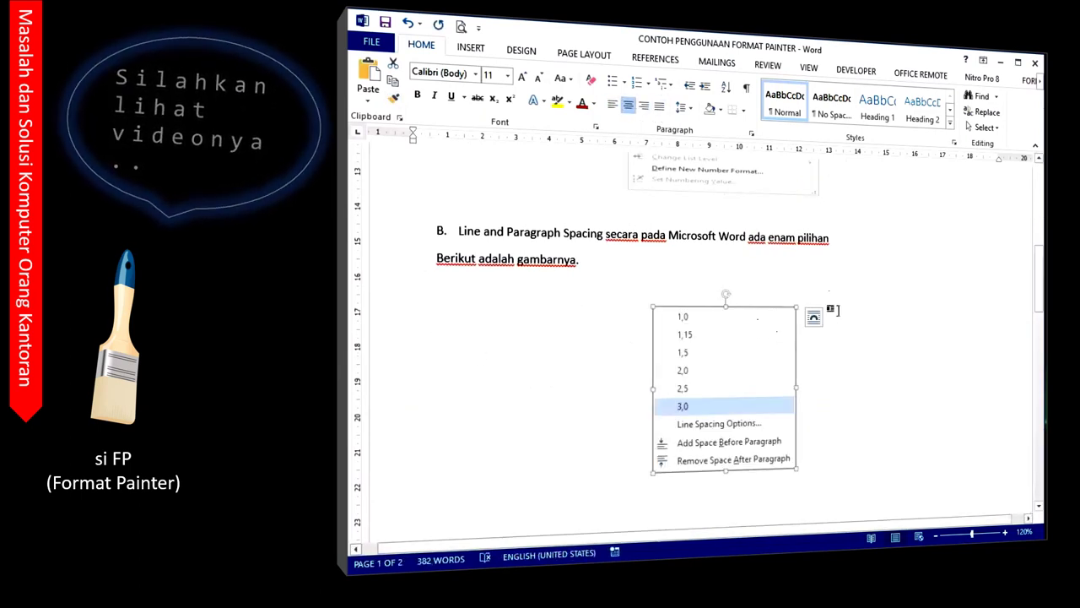
left_click(856, 410)
scroll(750, 371, "up", 5)
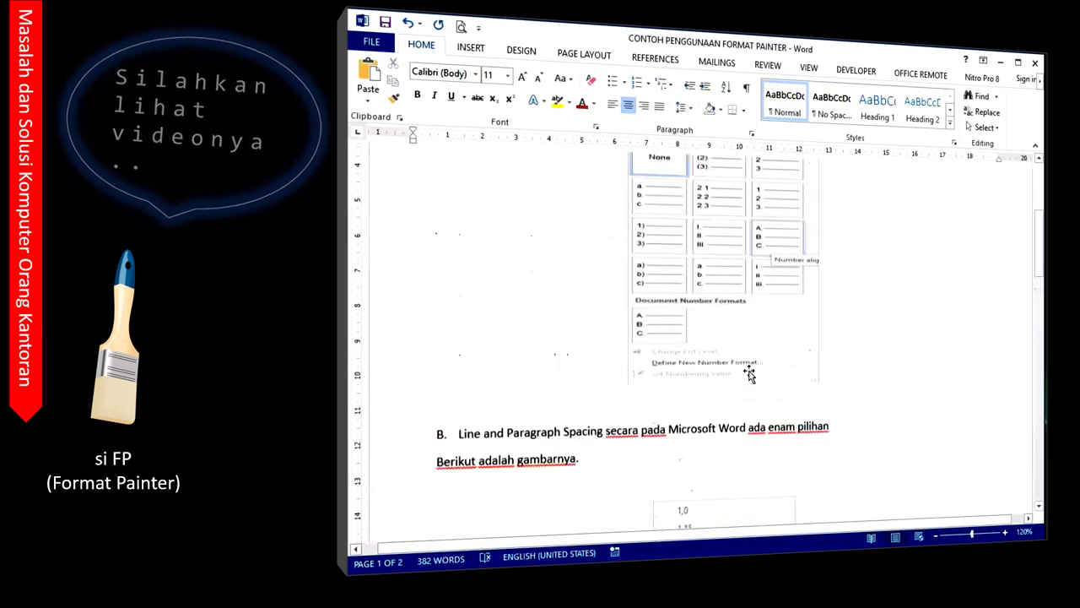
scroll(748, 362, "up", 2)
scroll(751, 363, "up", 2)
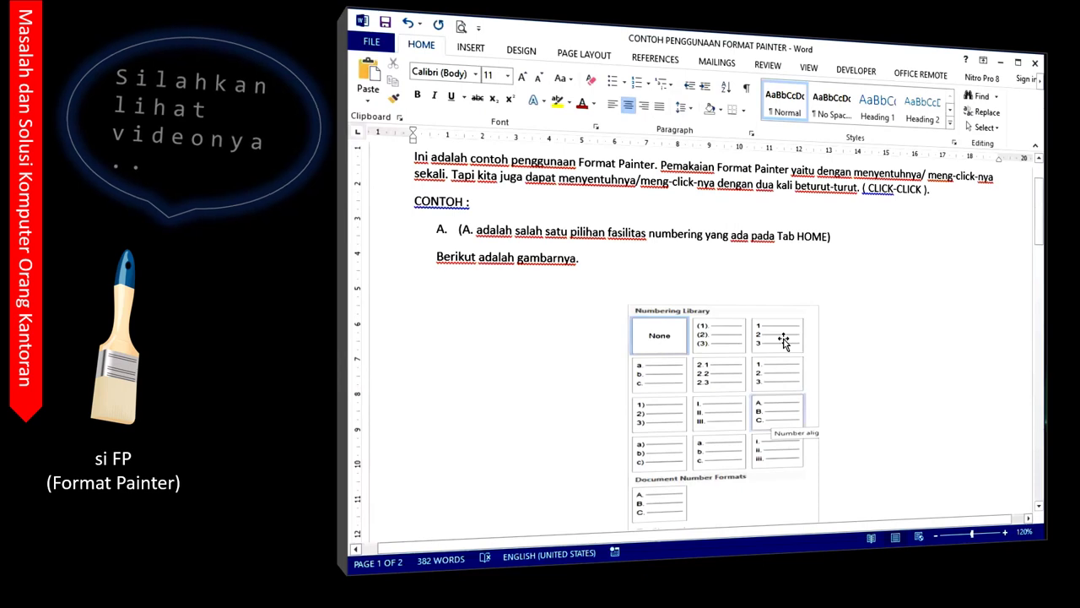
scroll(771, 343, "down", 4)
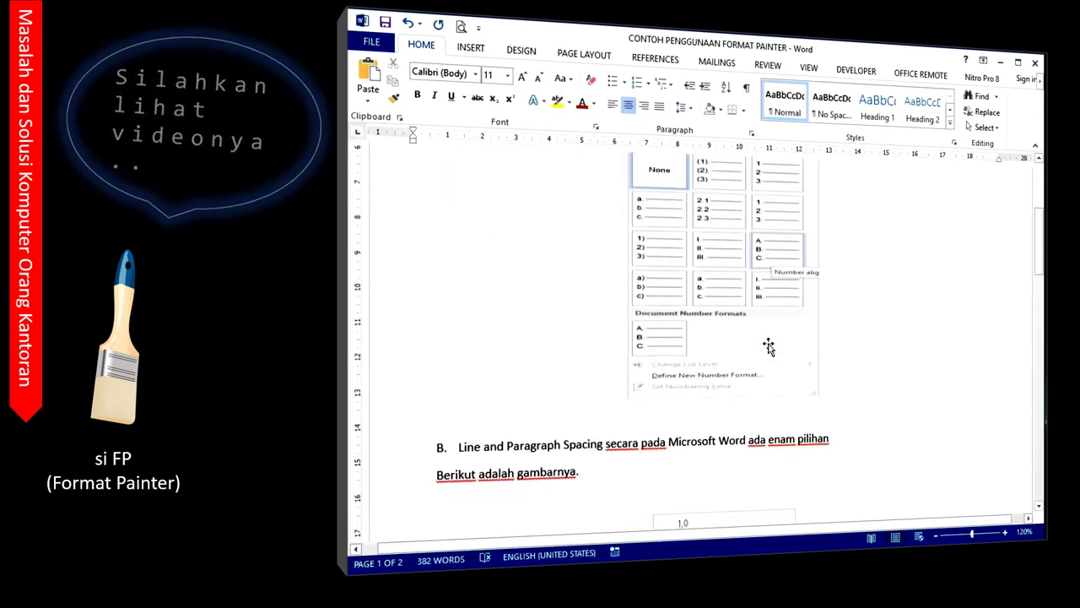
Scroll down to the numbered list, briefly selecting the 'Jadi cara untuk menggunakan' line.
scroll(770, 346, "down", 3)
scroll(769, 346, "down", 3)
scroll(763, 350, "down", 5)
scroll(757, 354, "down", 2)
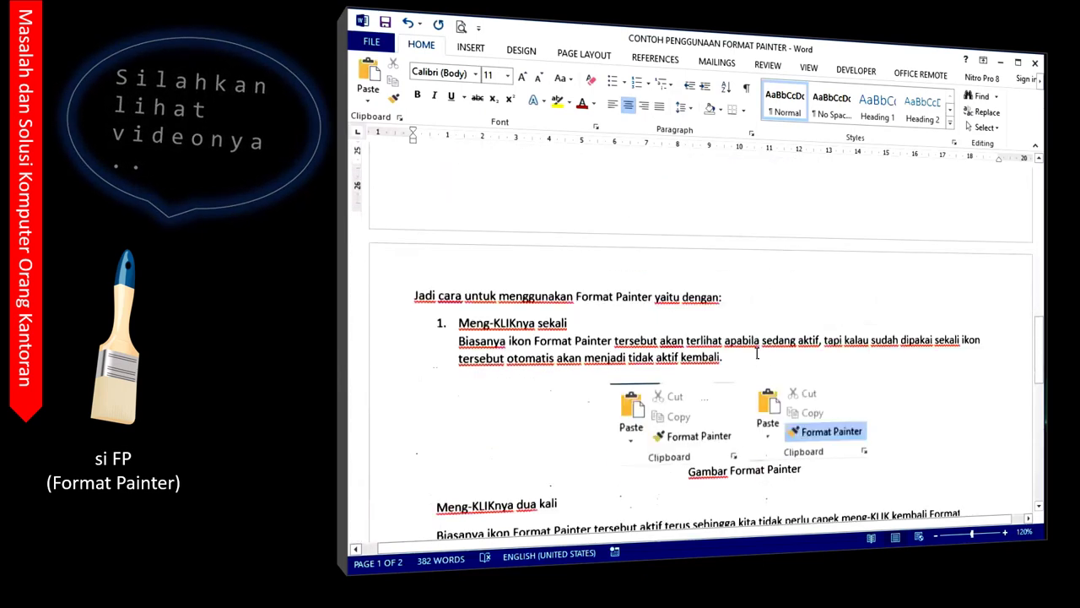
scroll(757, 354, "down", 2)
left_click_drag(415, 232, 675, 230)
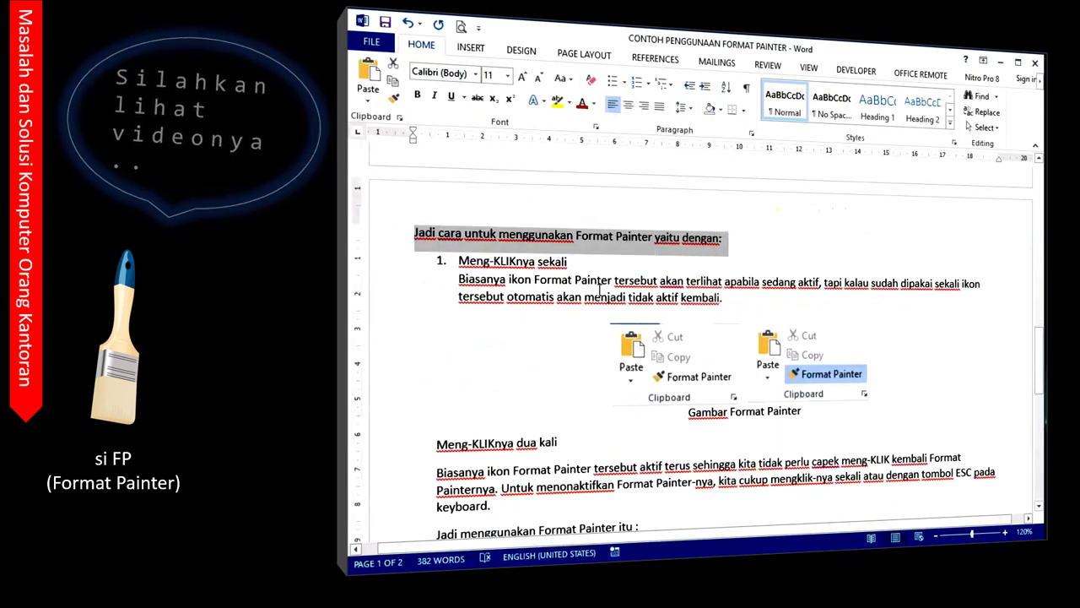
left_click(523, 260)
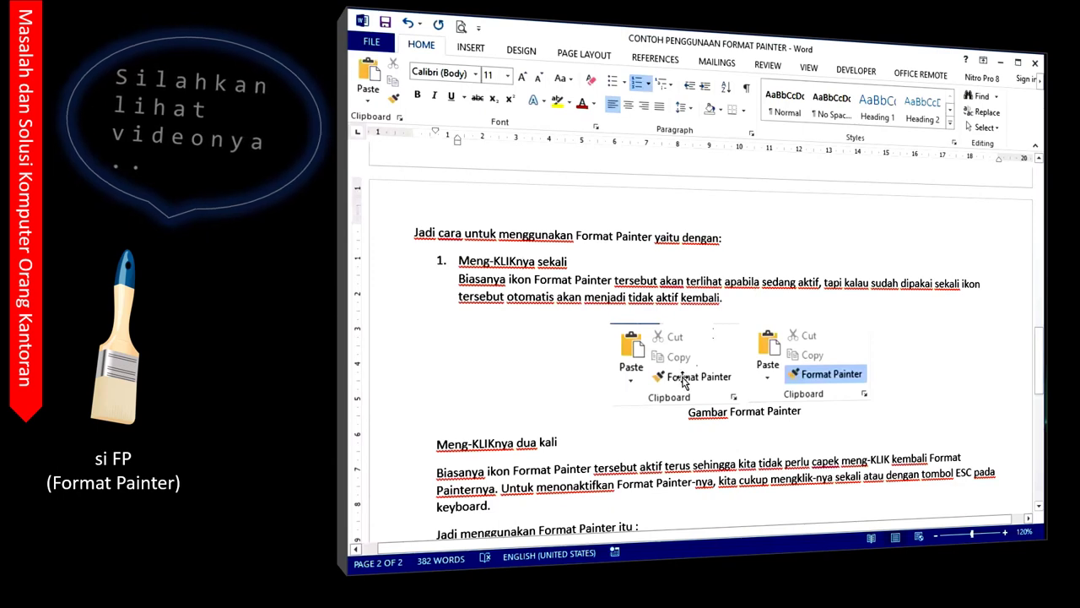
scroll(632, 386, "down", 2)
scroll(632, 386, "down", 3)
scroll(632, 386, "down", 1)
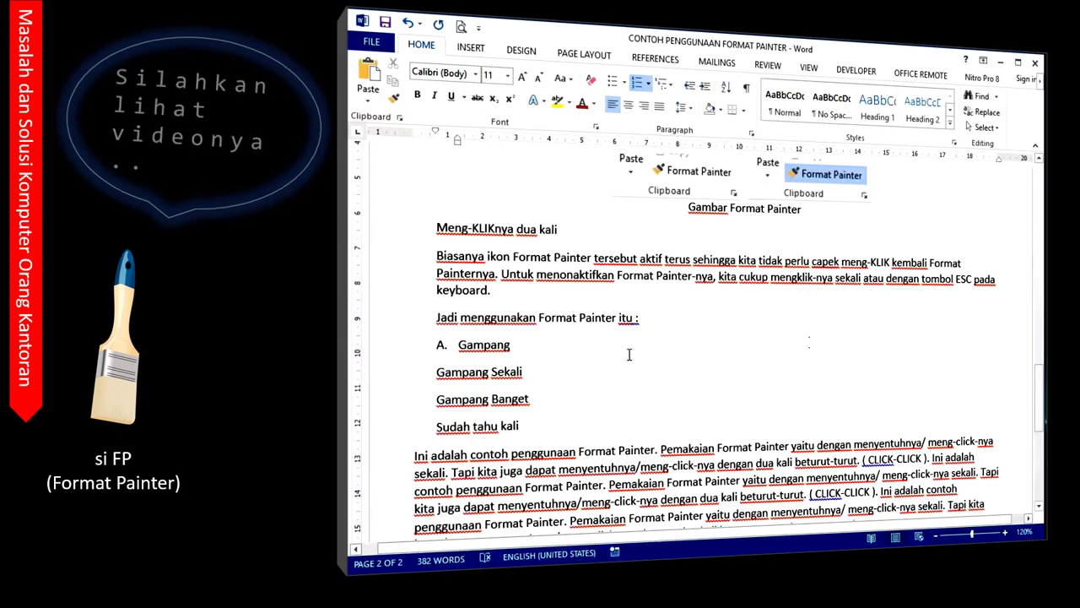
scroll(509, 312, "up", 1)
scroll(514, 306, "up", 3)
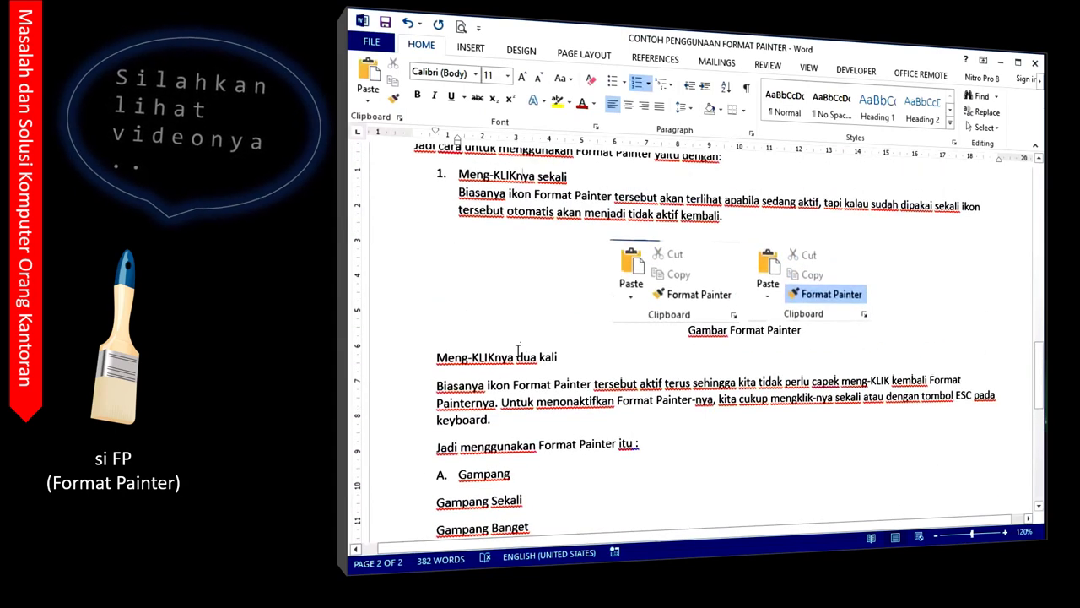
scroll(531, 294, "up", 2)
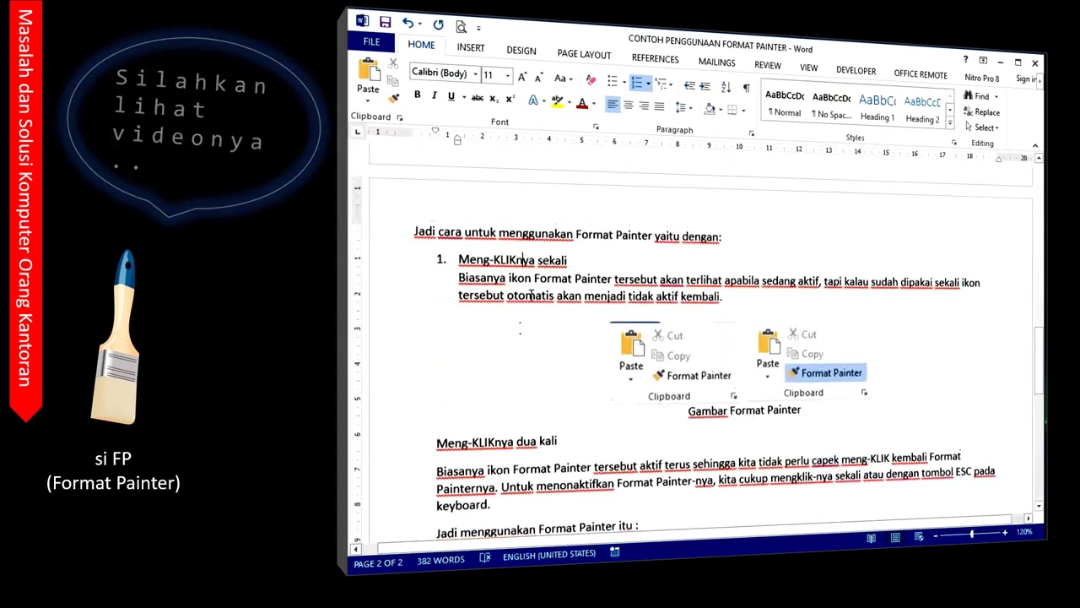
Copy item 1's numbering onto 'Meng-KLIKnya dua kali', making it item 2.
left_click(551, 279)
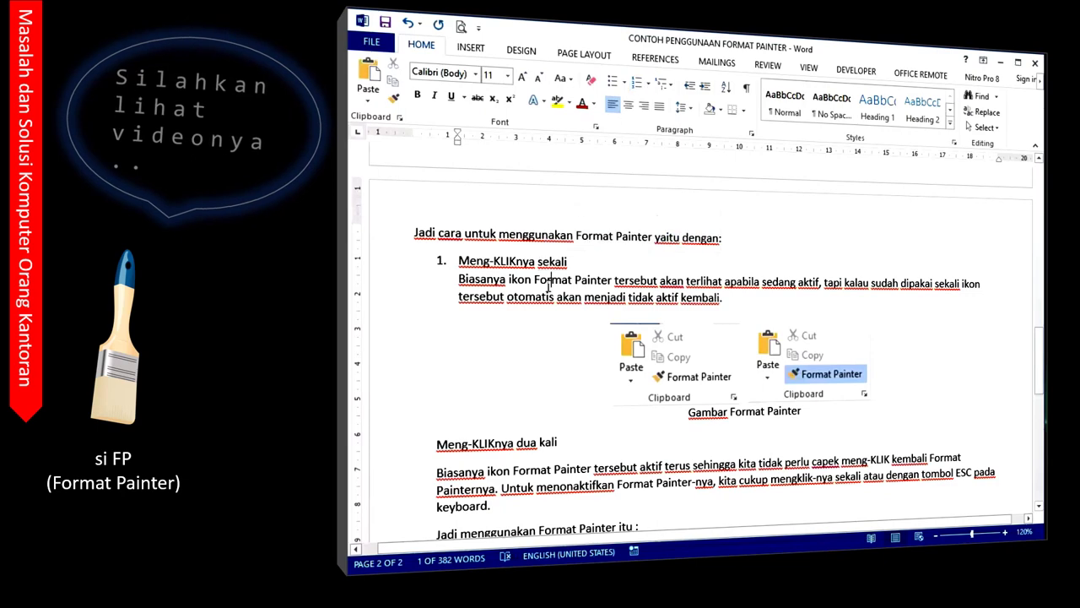
left_click(392, 99)
scroll(443, 391, "down", 2)
scroll(443, 391, "down", 3)
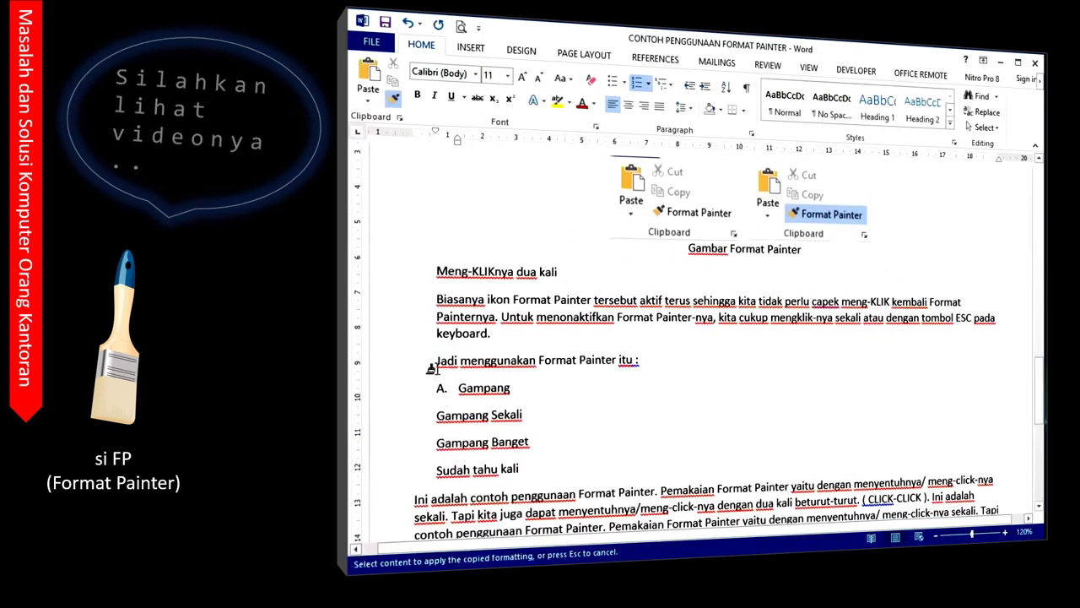
left_click(431, 271)
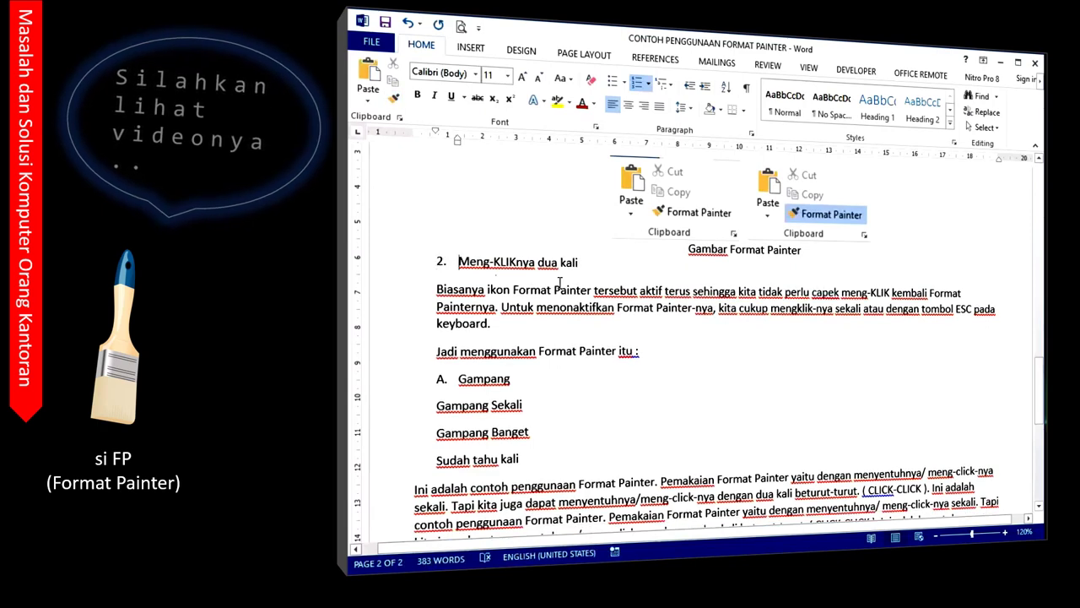
scroll(591, 283, "up", 3)
scroll(625, 285, "up", 1)
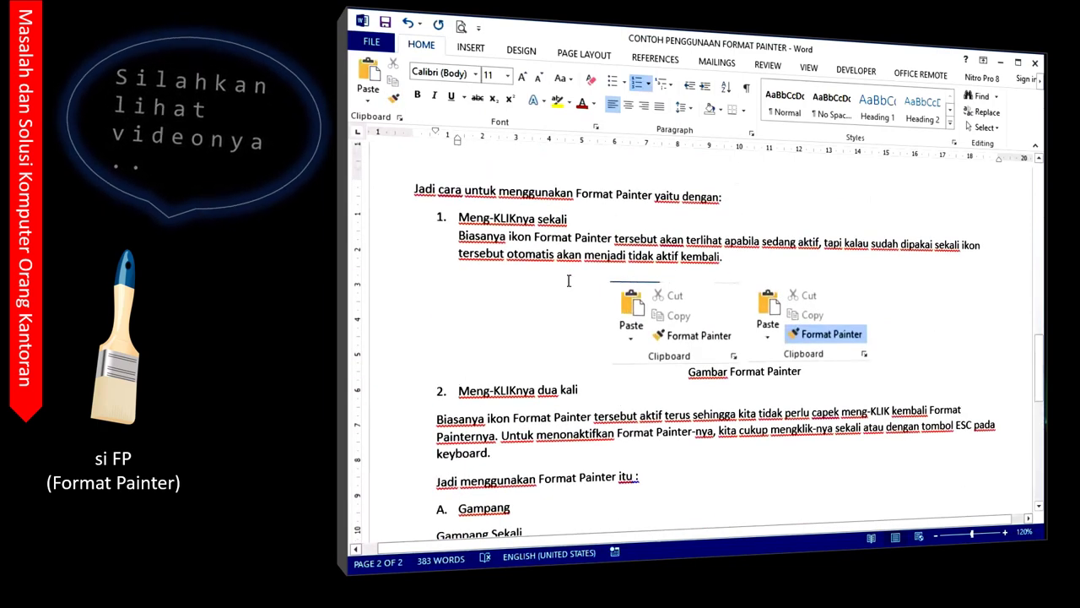
scroll(546, 315, "down", 2)
scroll(546, 314, "down", 1)
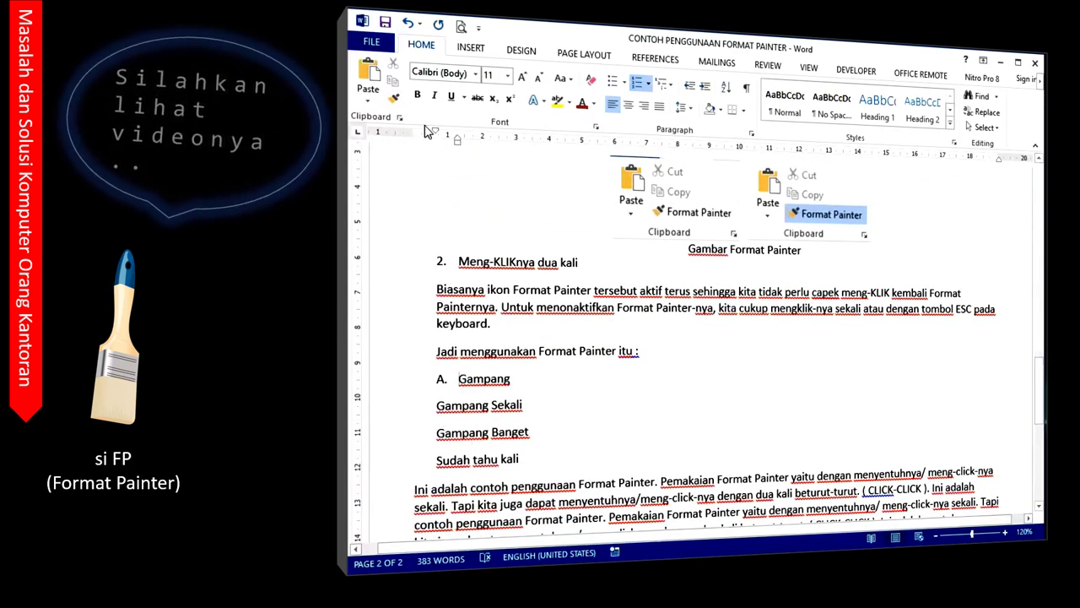
Letter Gampang Sekali, Gampang Banget and Sudah tahu kali as B–D, undoing the stray item E.
double_click(393, 98)
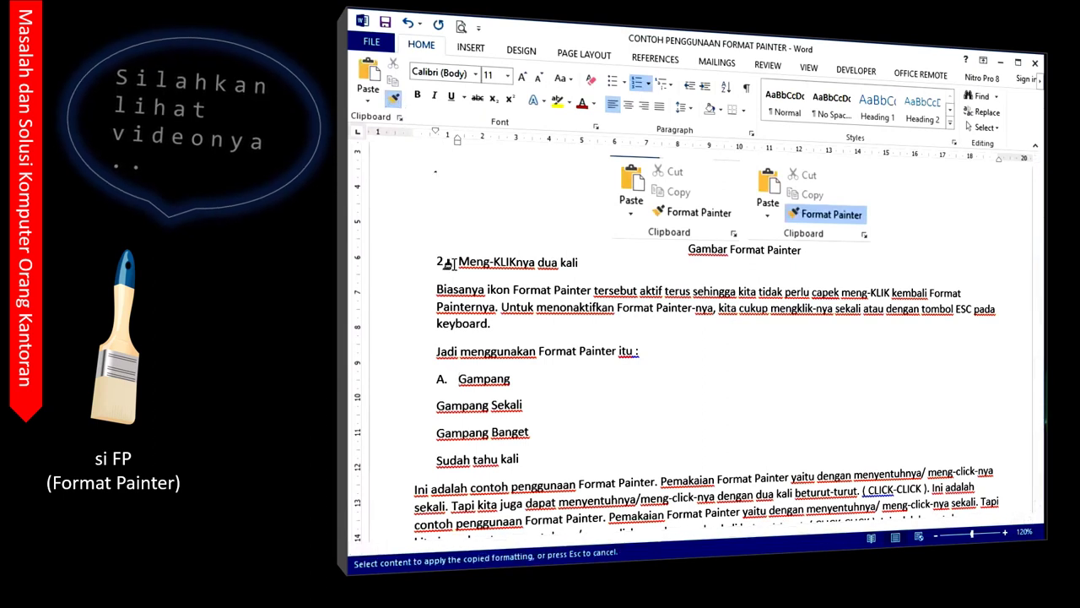
left_click(438, 406)
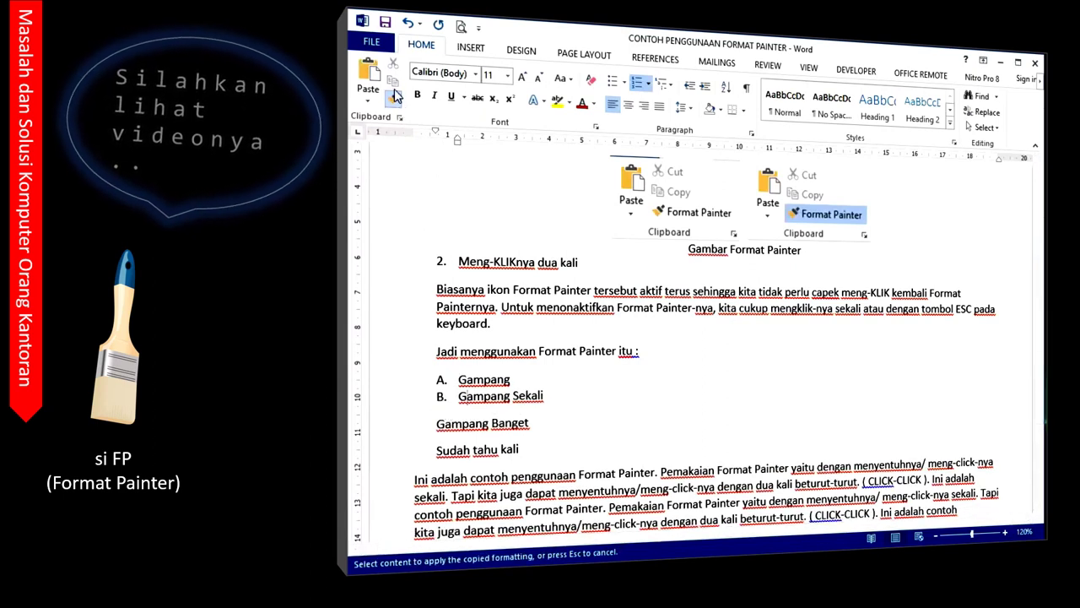
left_click(462, 425)
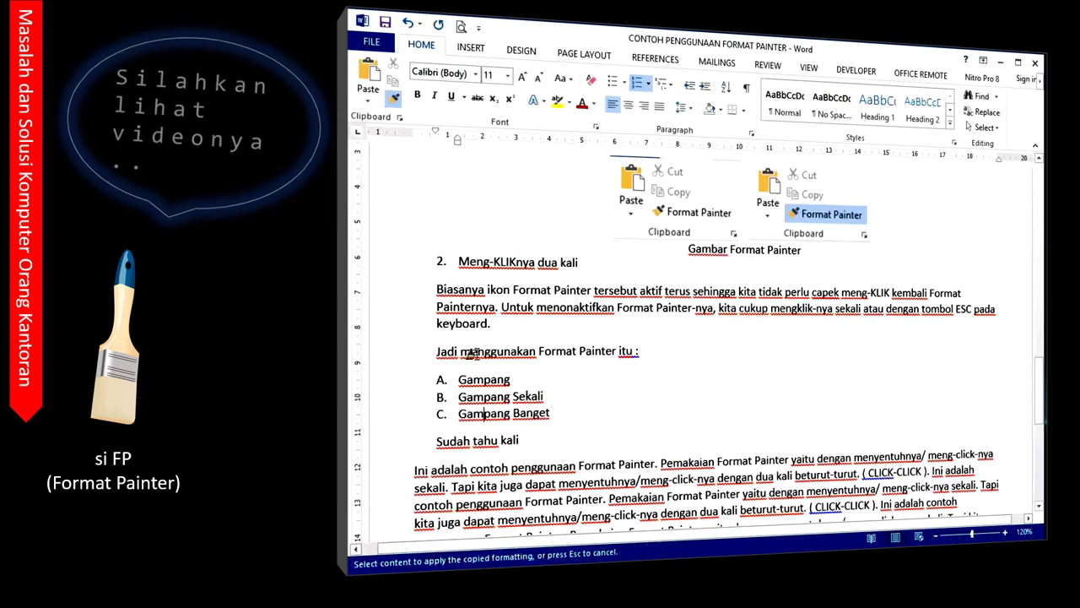
left_click(445, 442)
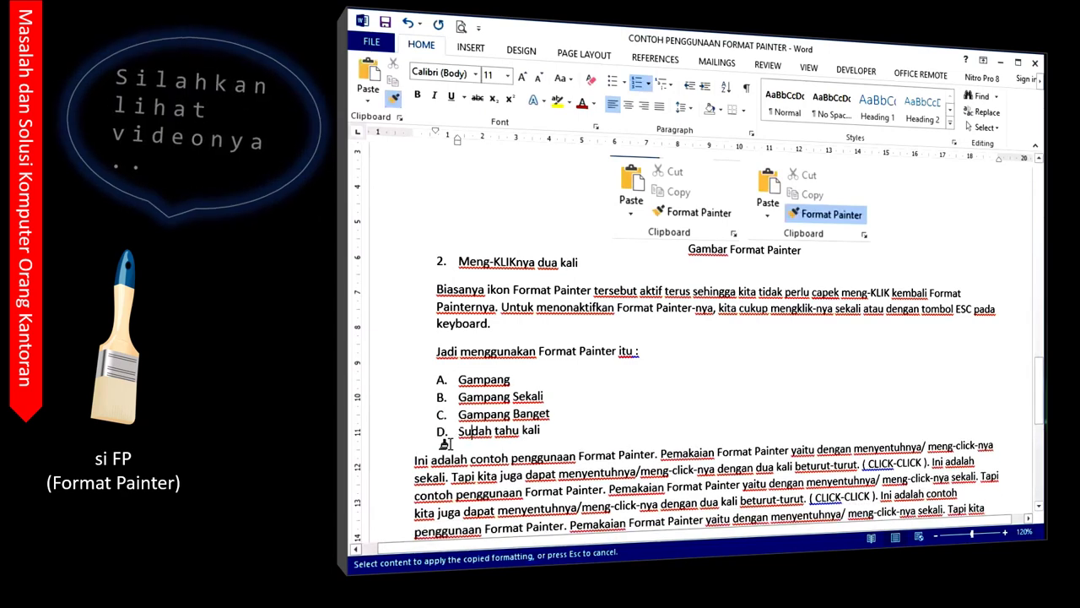
scroll(557, 428, "down", 1)
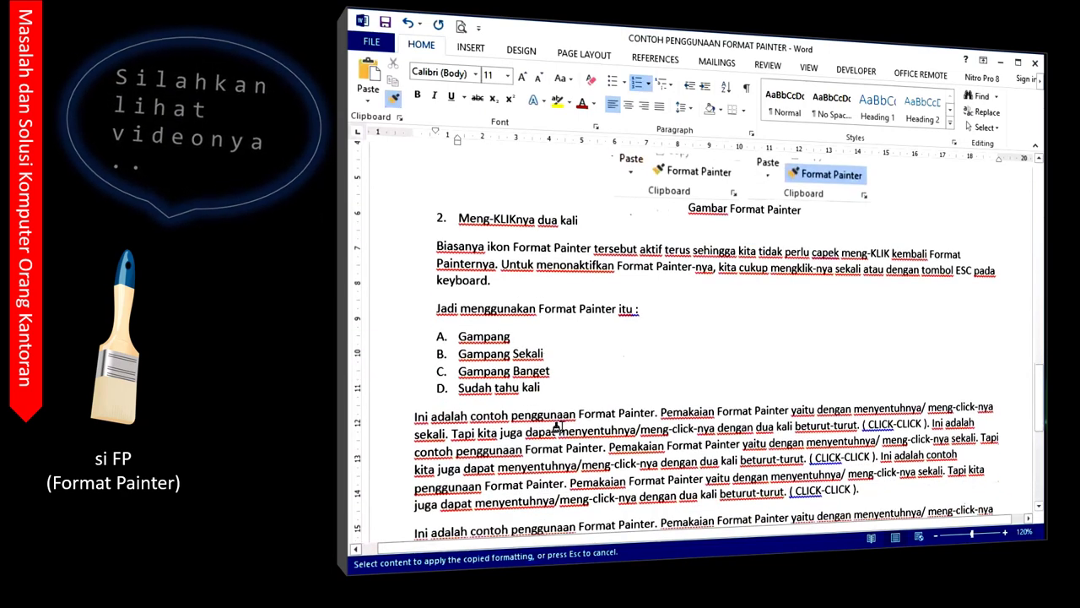
left_click(426, 420)
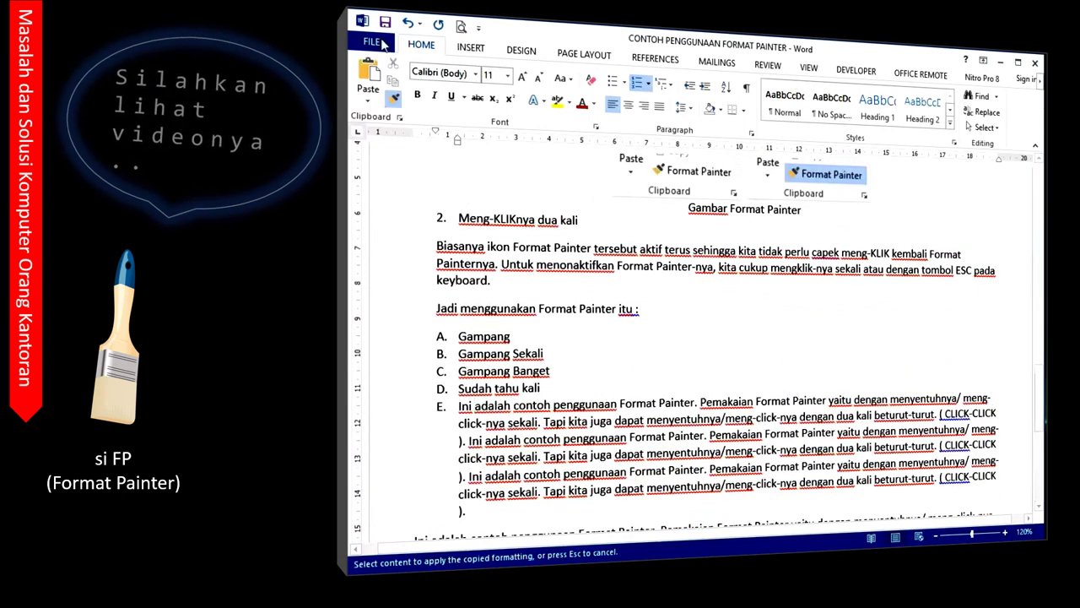
left_click(407, 23)
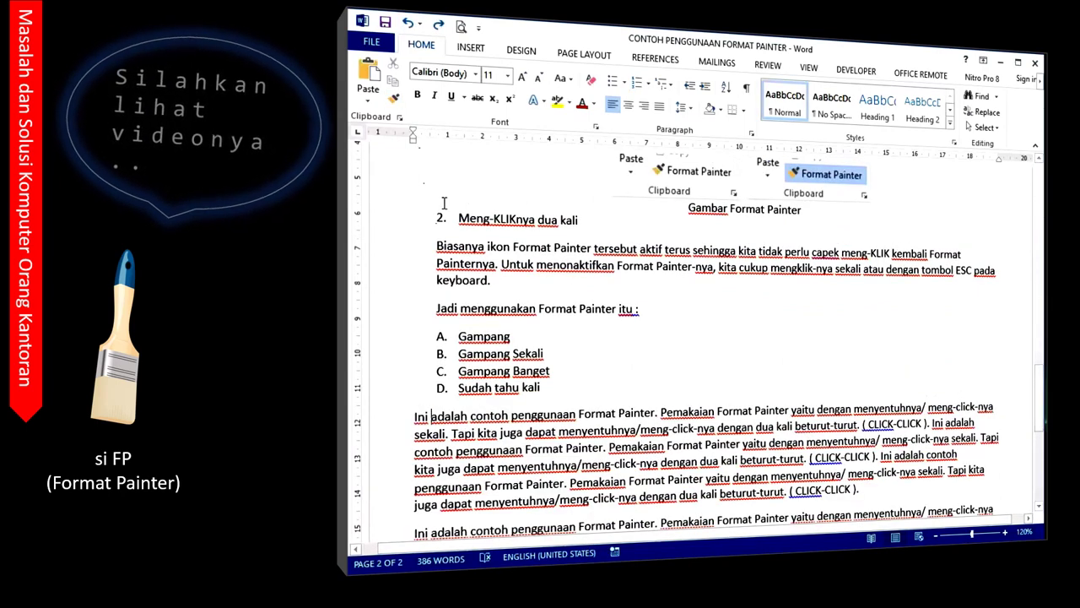
scroll(558, 406, "down", 3)
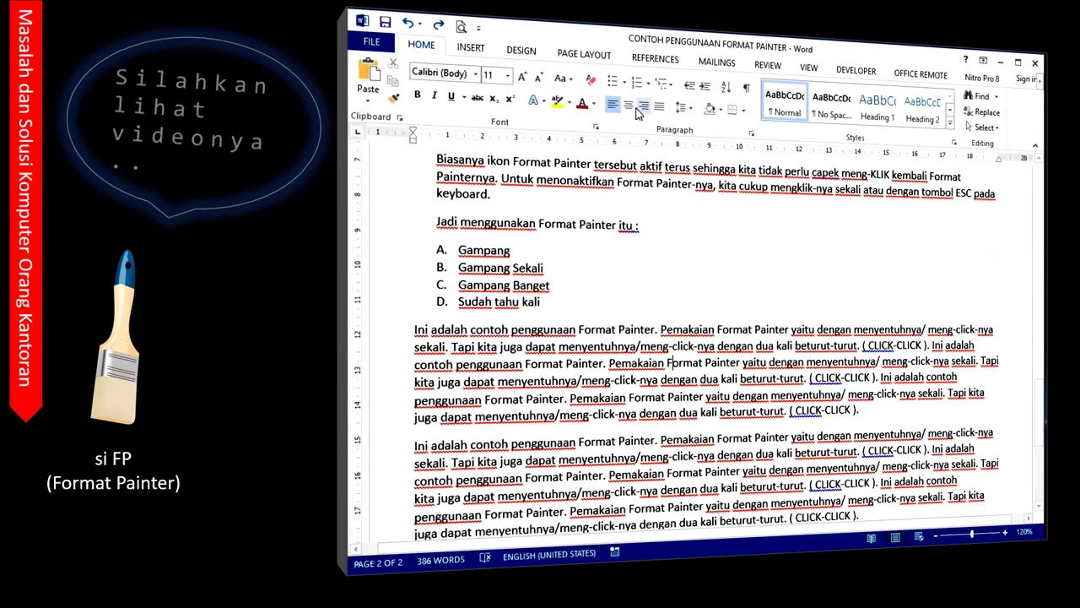
Center the first 'Ini adalah' paragraph with Ctrl+E and copy the centering to the others.
key("ctrl+e")
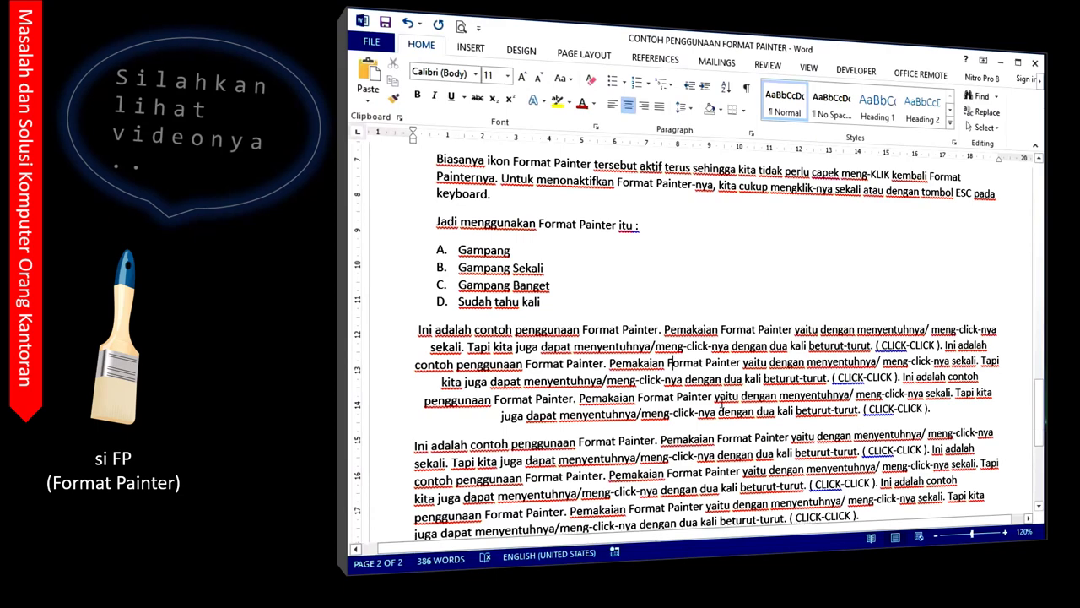
scroll(722, 402, "down", 3)
scroll(507, 355, "up", 3)
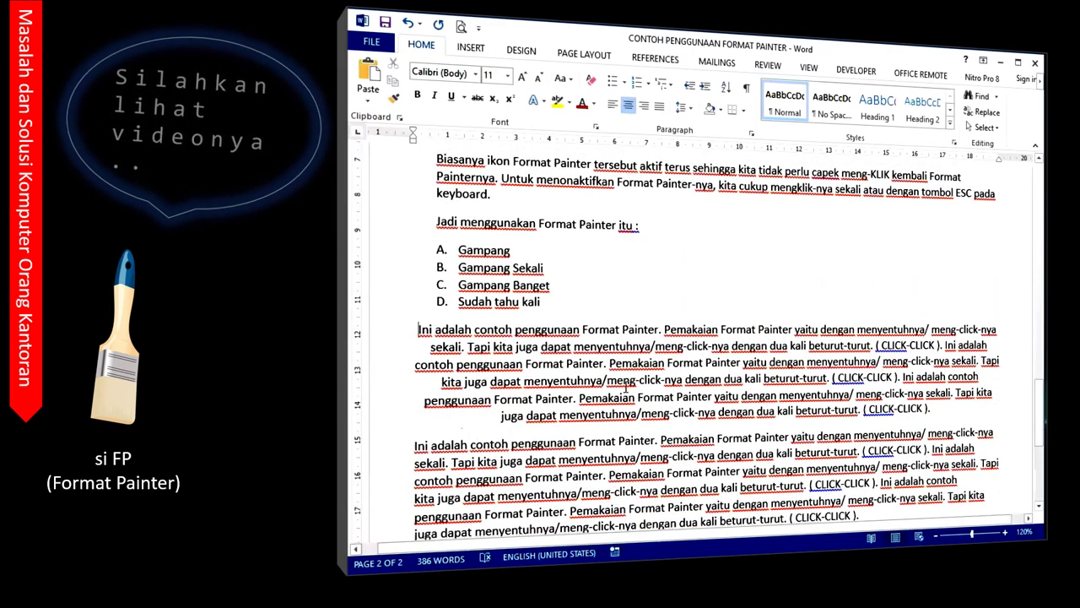
left_click(392, 99)
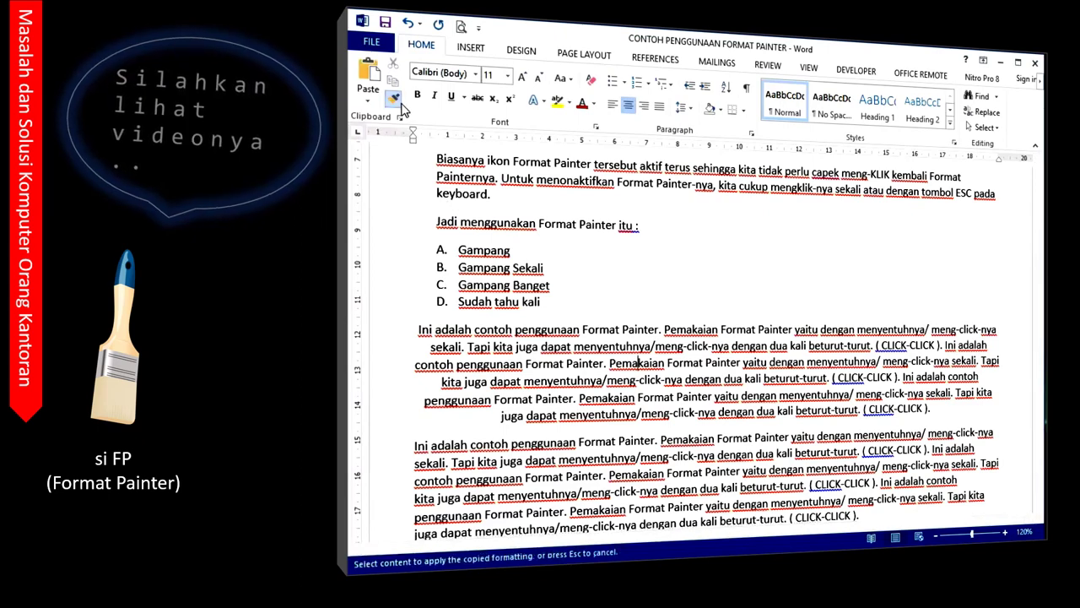
scroll(652, 488, "down", 1)
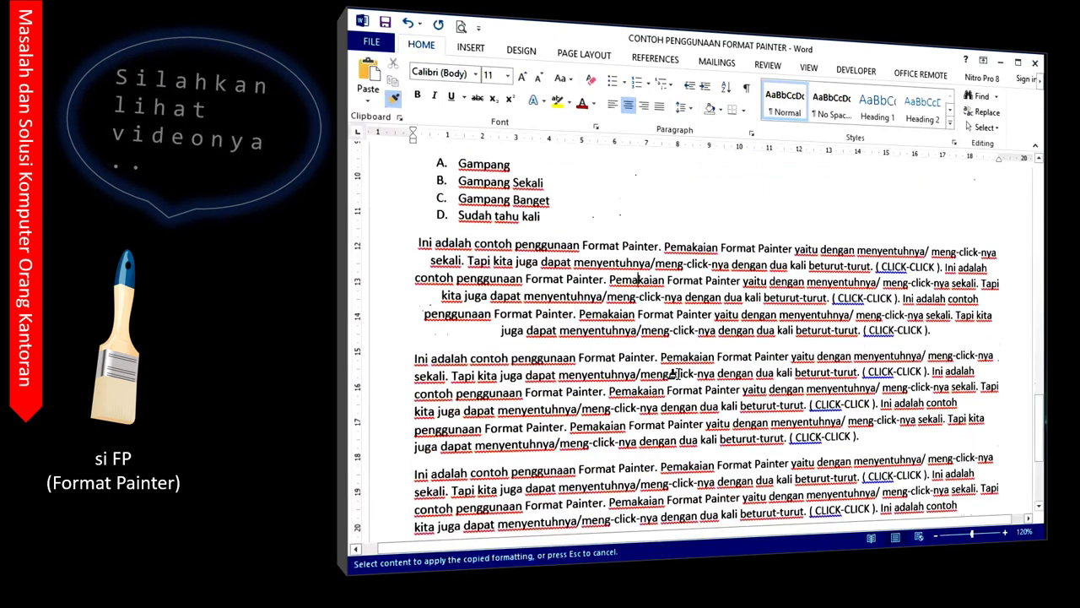
scroll(708, 414, "down", 2)
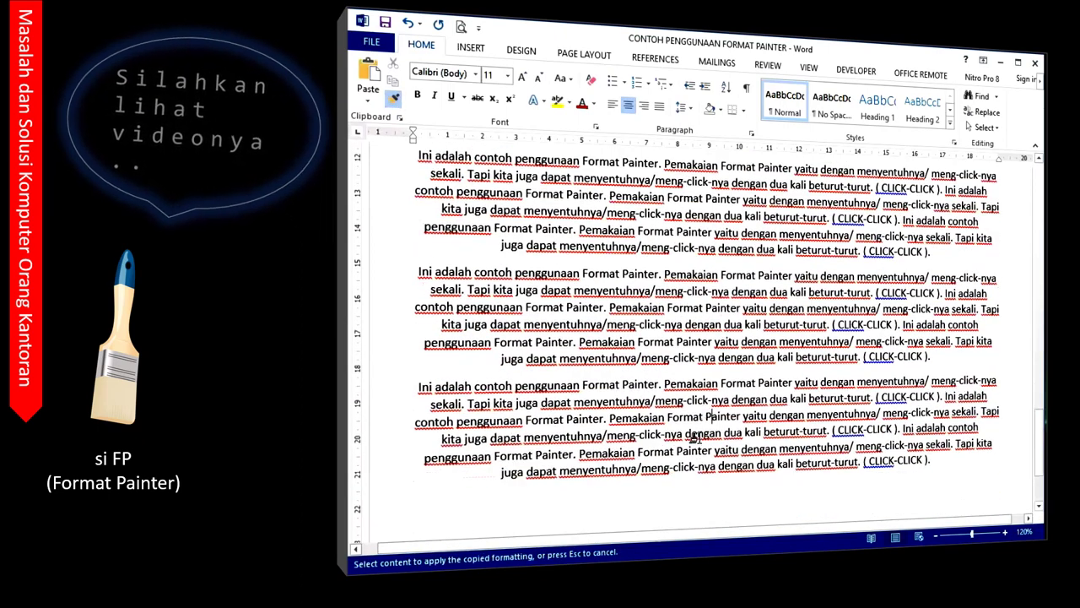
scroll(692, 436, "up", 3)
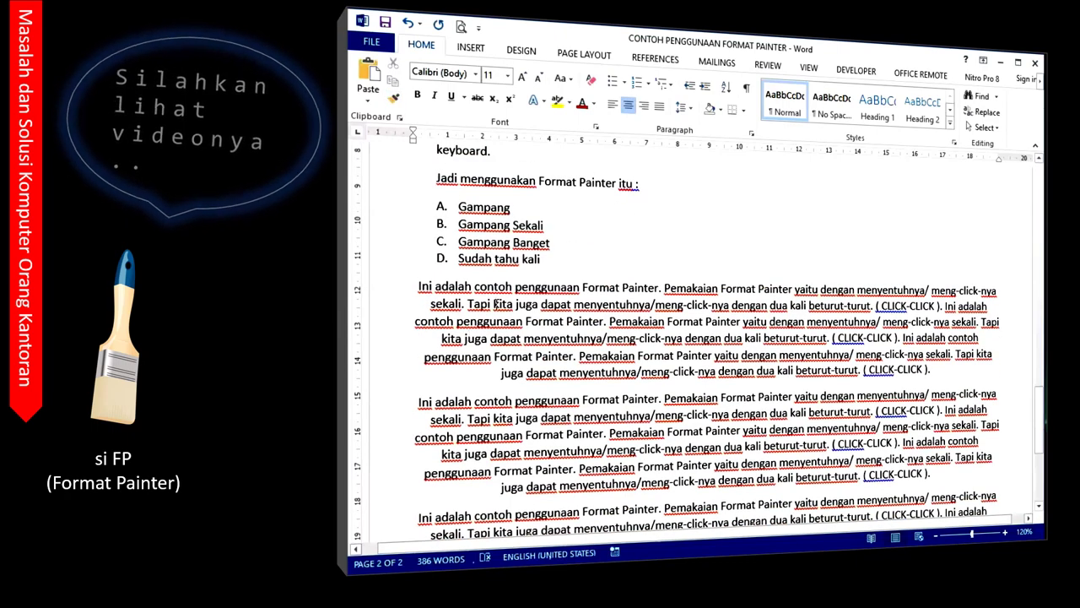
scroll(497, 302, "up", 4)
scroll(563, 384, "up", 2)
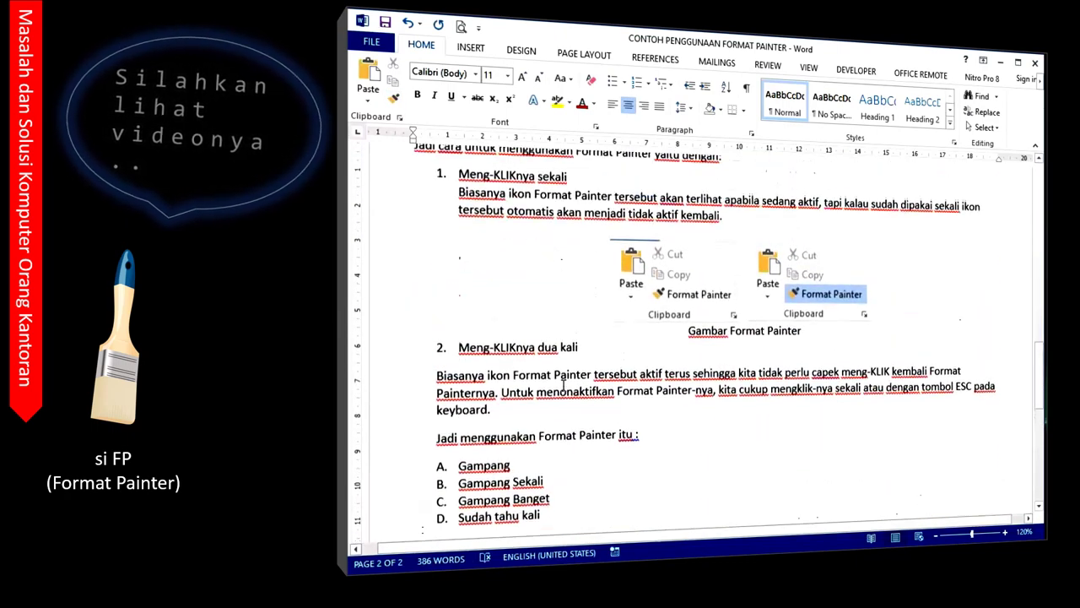
scroll(563, 384, "up", 2)
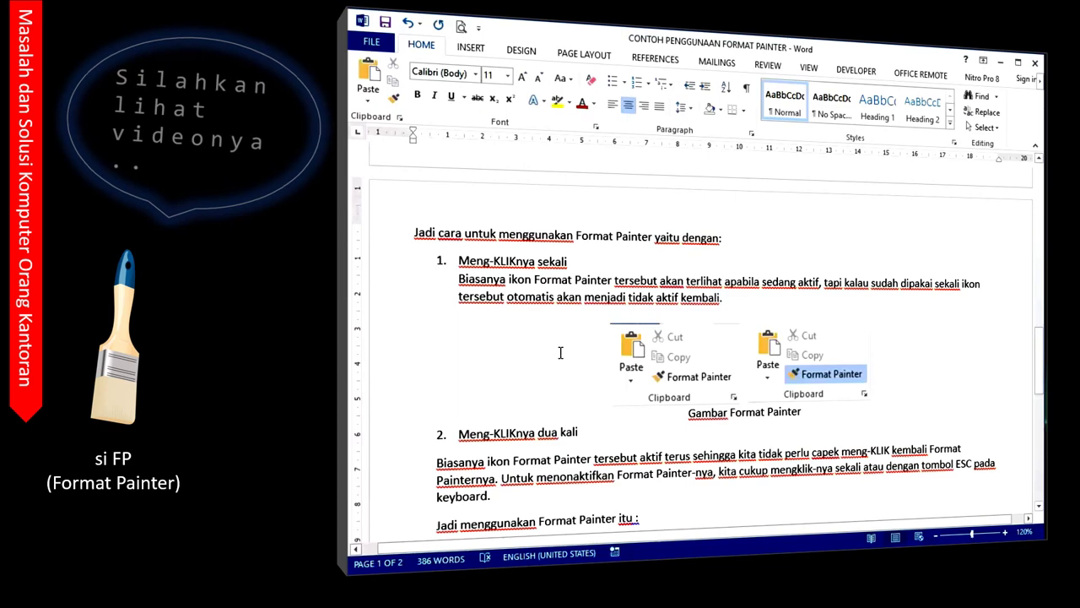
scroll(587, 367, "down", 1)
scroll(561, 375, "down", 1)
scroll(540, 383, "down", 1)
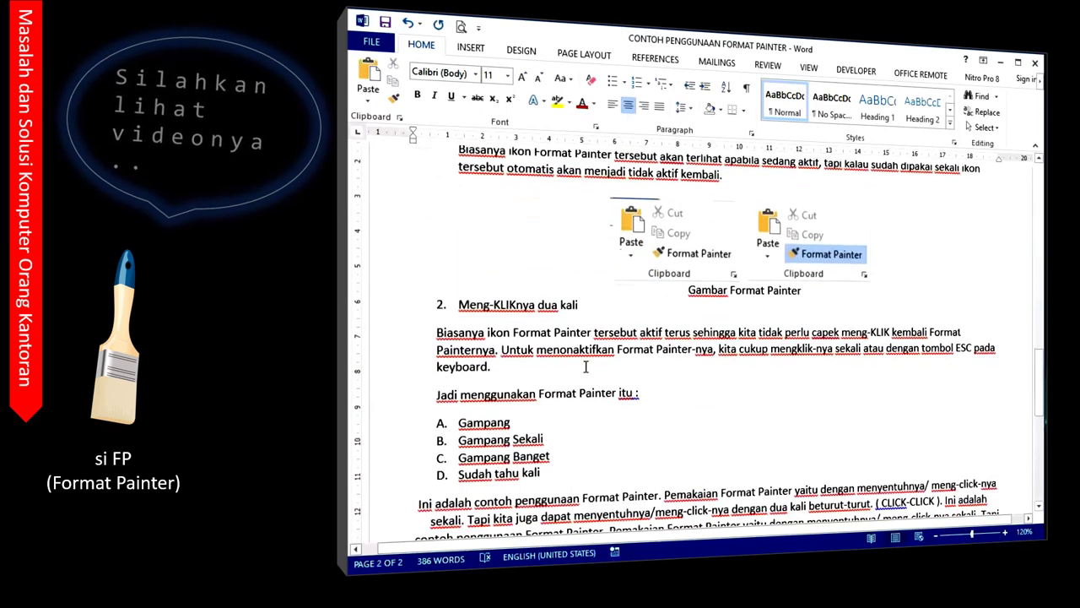
scroll(528, 389, "down", 1)
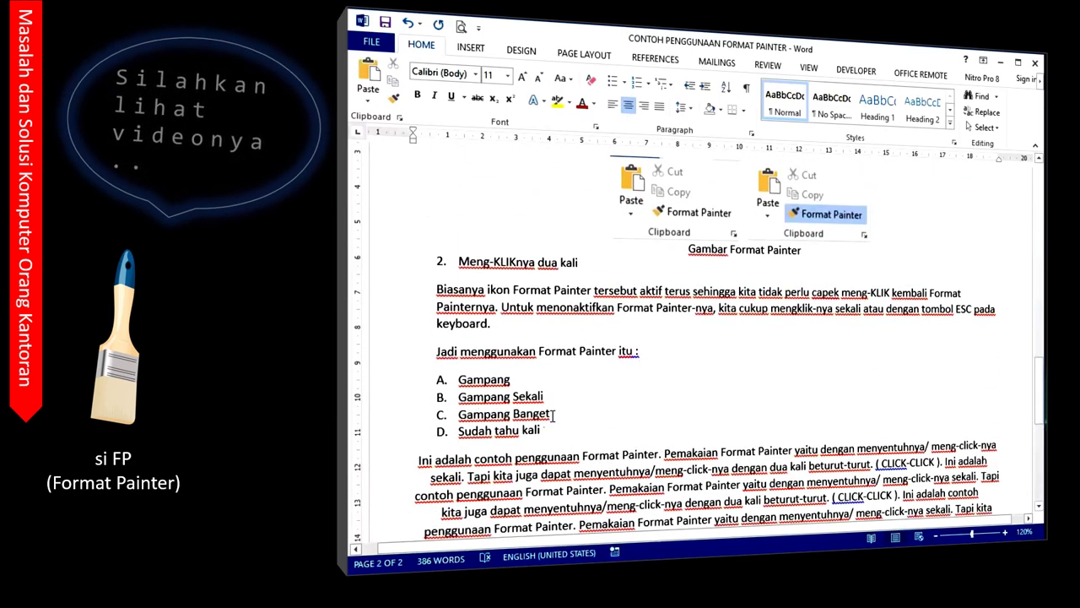
scroll(586, 414, "down", 1)
scroll(549, 380, "down", 2)
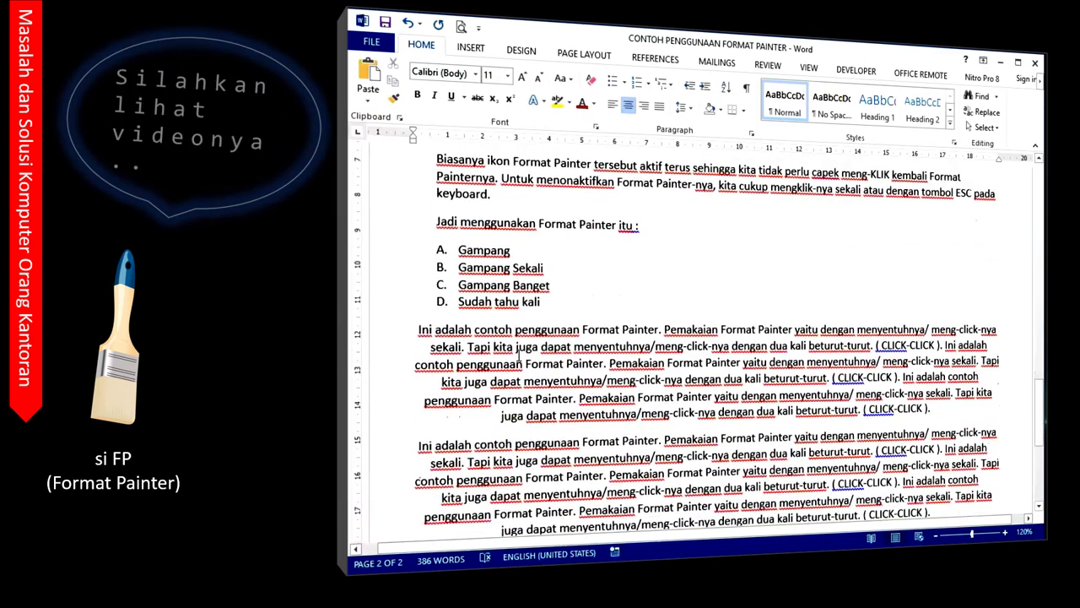
Set the word 'adalah' in Algerian 26 pt and lock Format Painter on it.
double_click(460, 333)
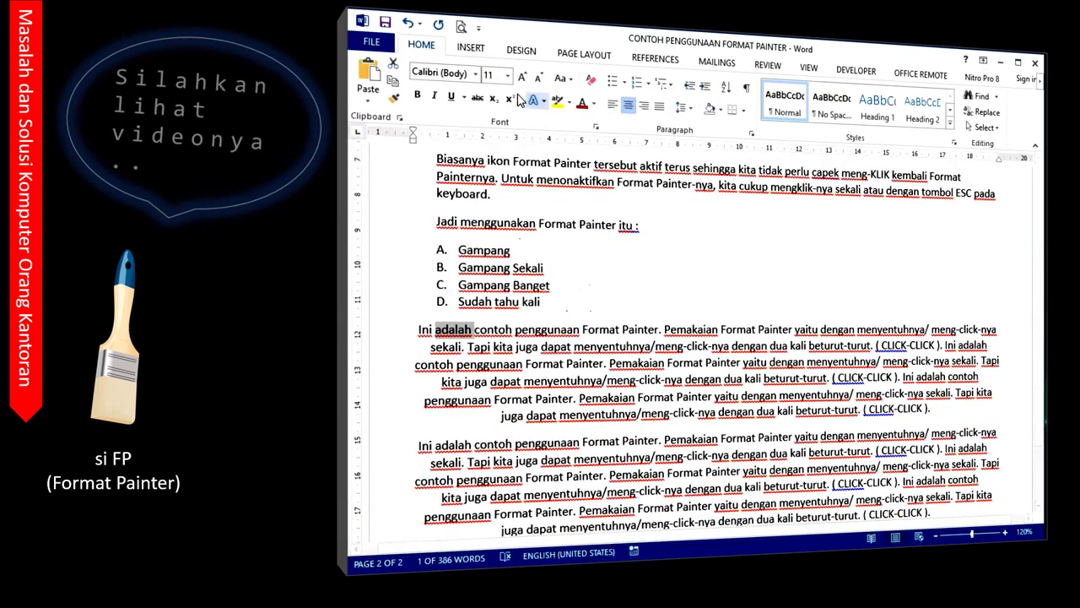
left_click(475, 74)
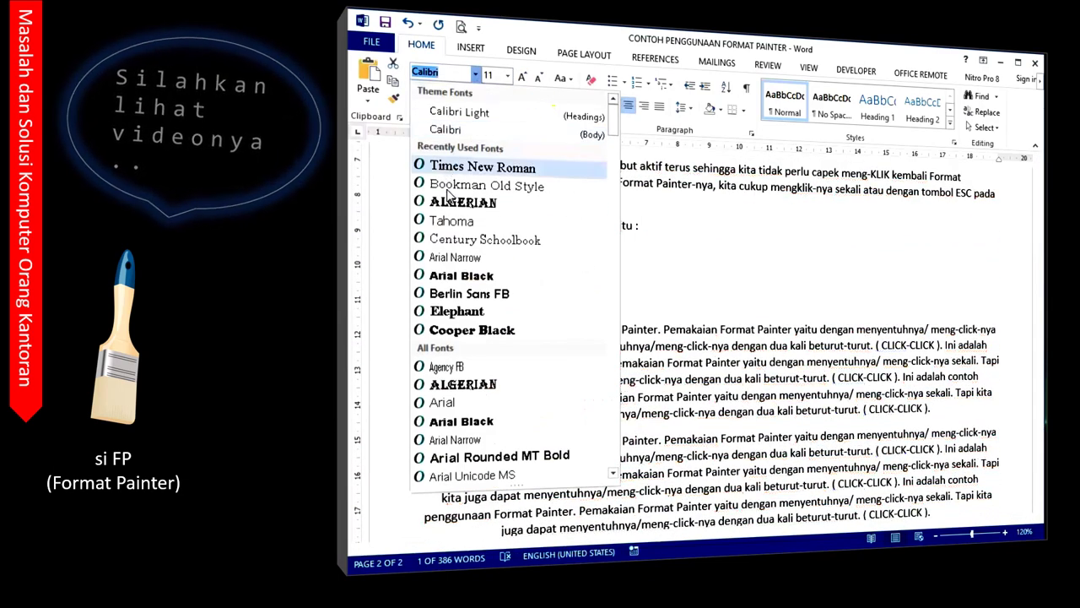
left_click(434, 154)
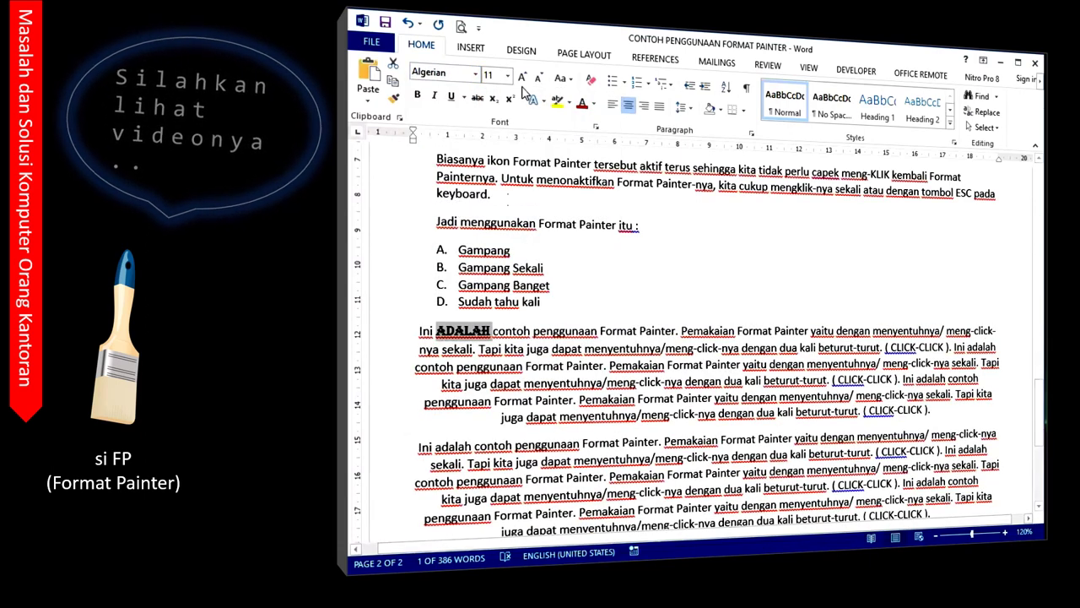
left_click(507, 75)
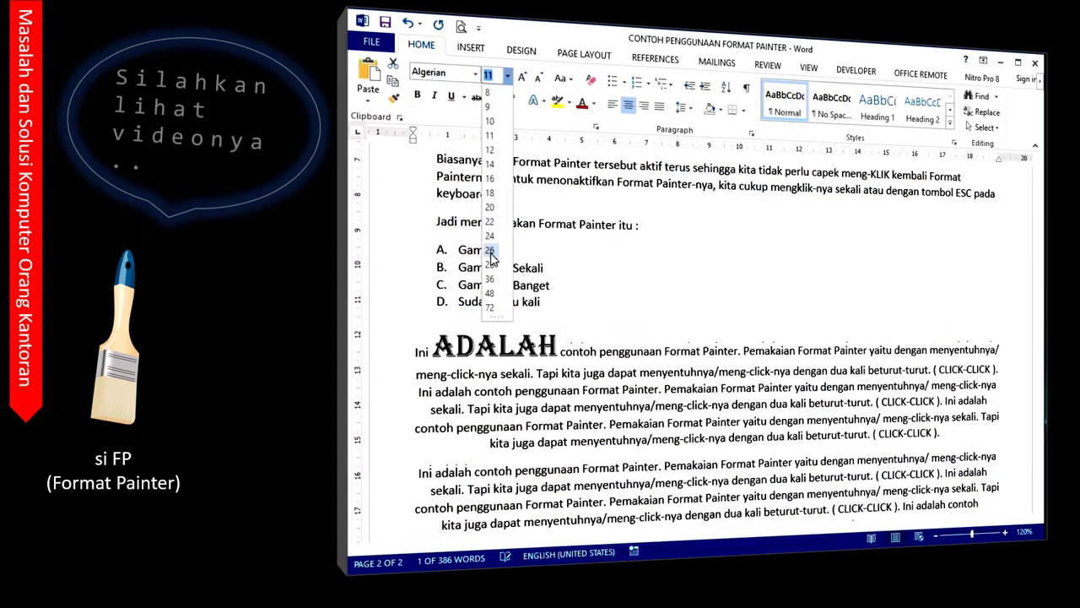
left_click(490, 250)
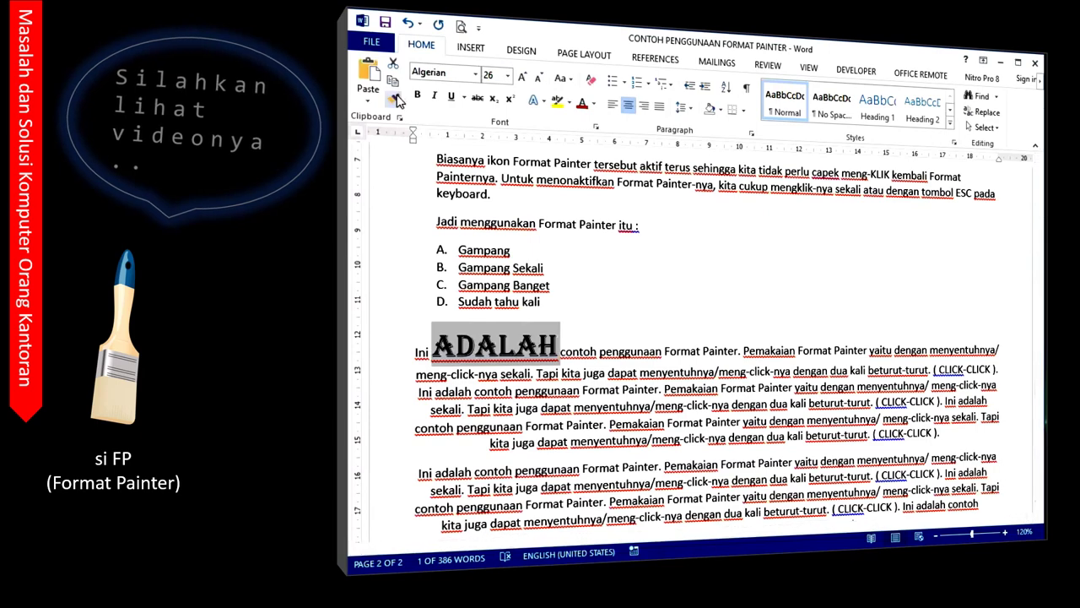
left_click(394, 98)
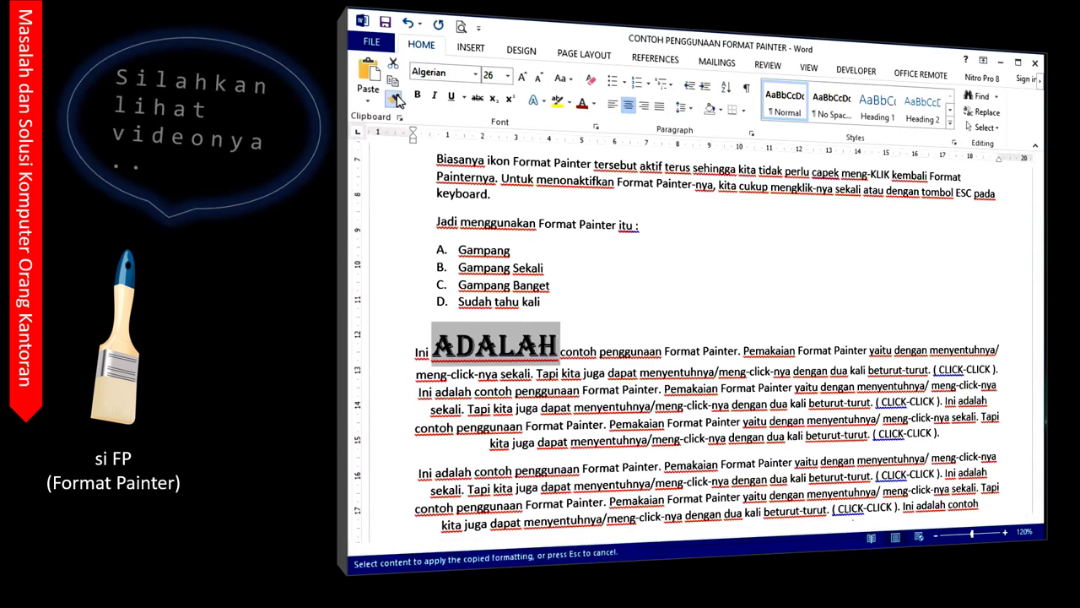
Paint the Algerian 26 style onto FORMAT PAINTER and both CLICK words.
left_click(688, 348)
left_click(794, 346)
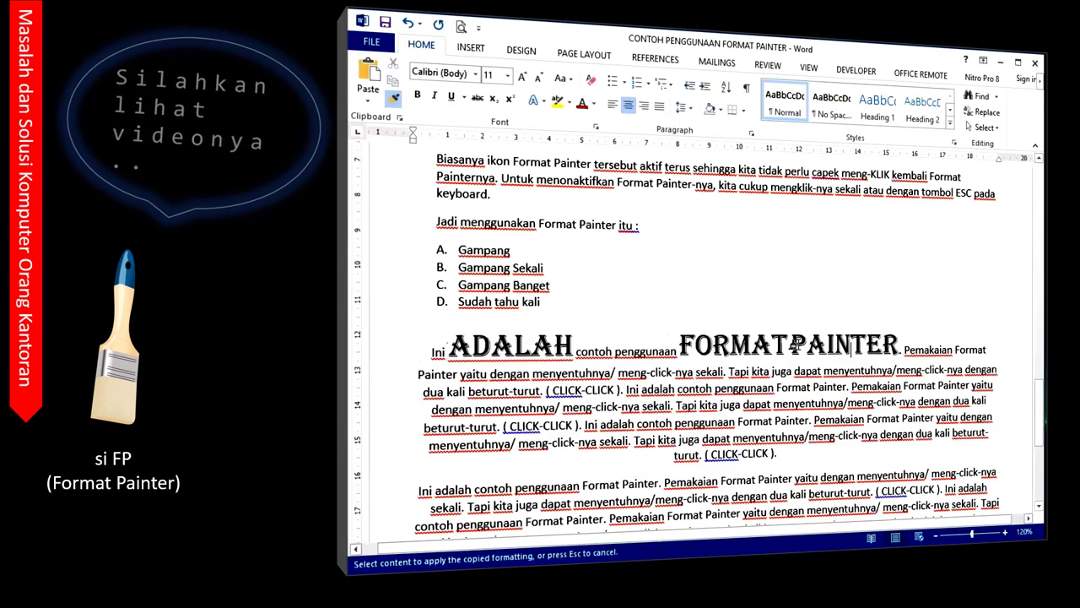
left_click(720, 452)
left_click(780, 472)
scroll(629, 330, "up", 5)
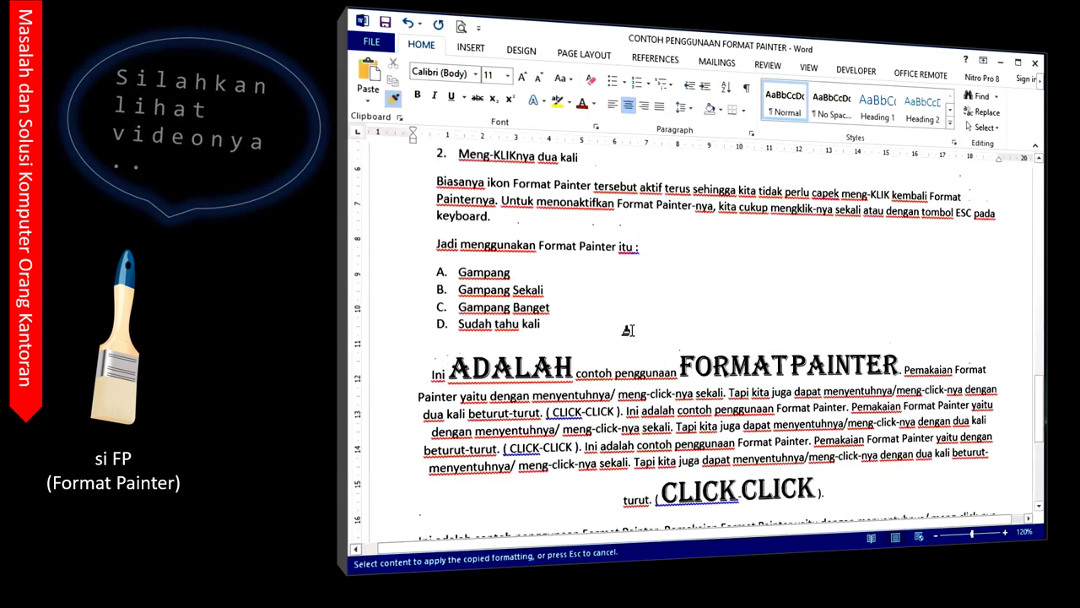
scroll(553, 254, "up", 2)
scroll(545, 310, "down", 1)
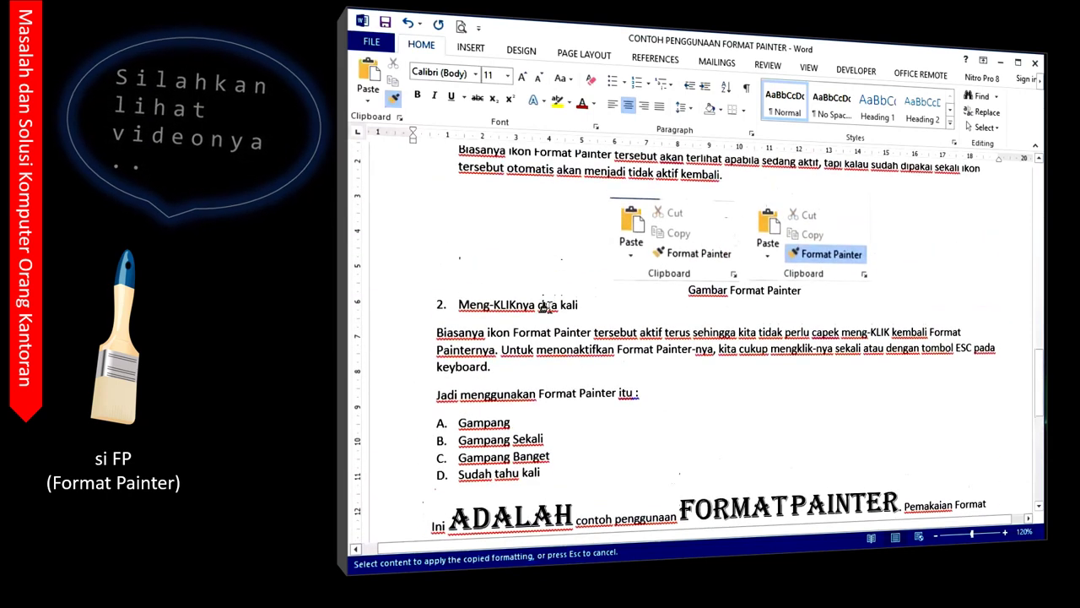
Paint the same style onto DUA KALI, SEKALI, and CARA, FORMAT, PAINTER in the intro line.
left_click(549, 305)
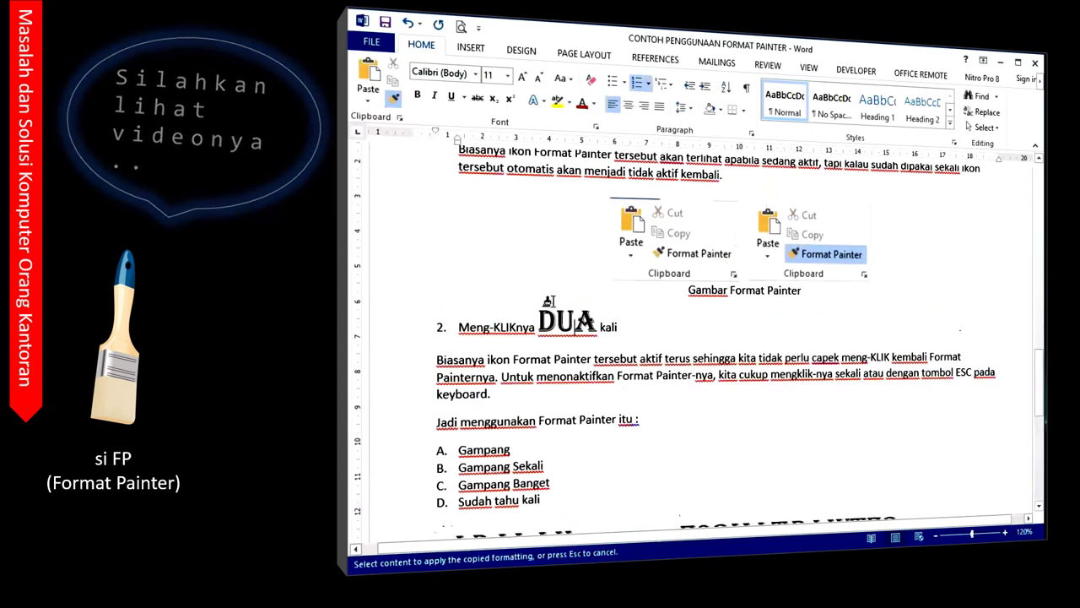
left_click(609, 327)
scroll(616, 325, "up", 3)
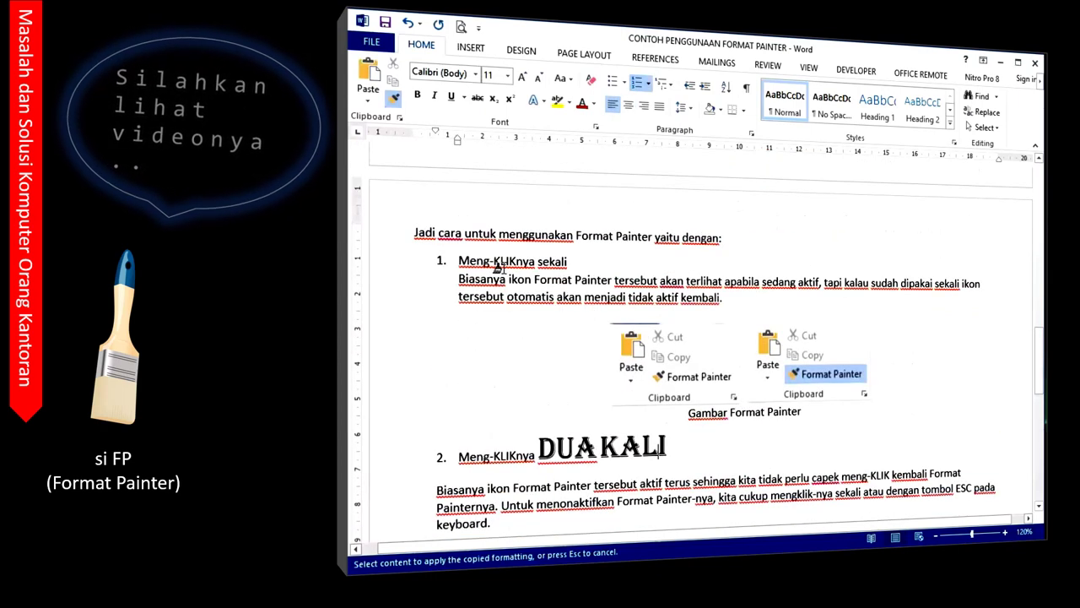
left_click(556, 261)
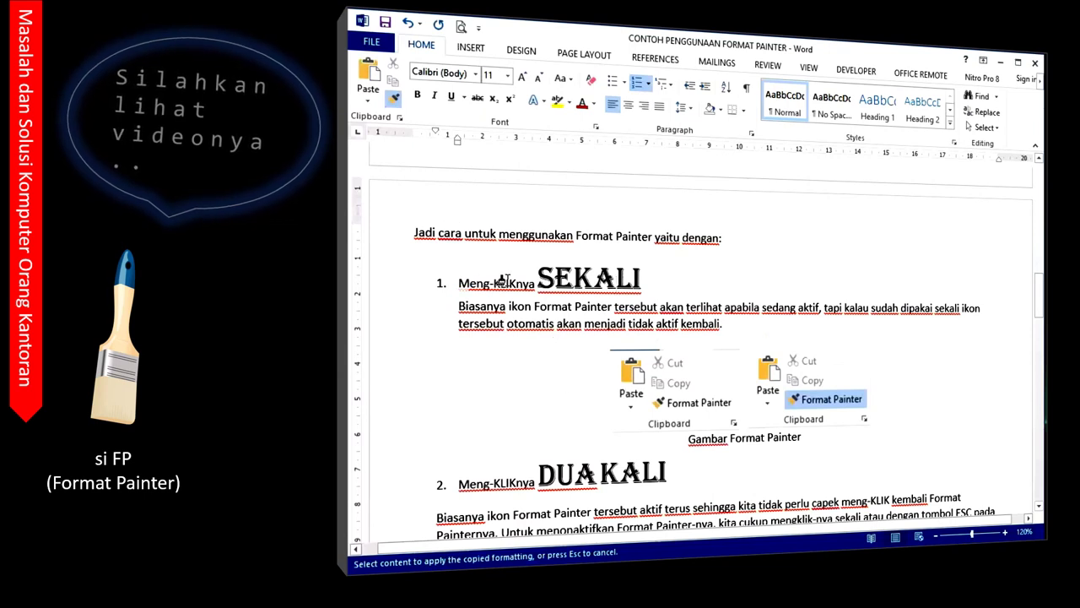
left_click(450, 230)
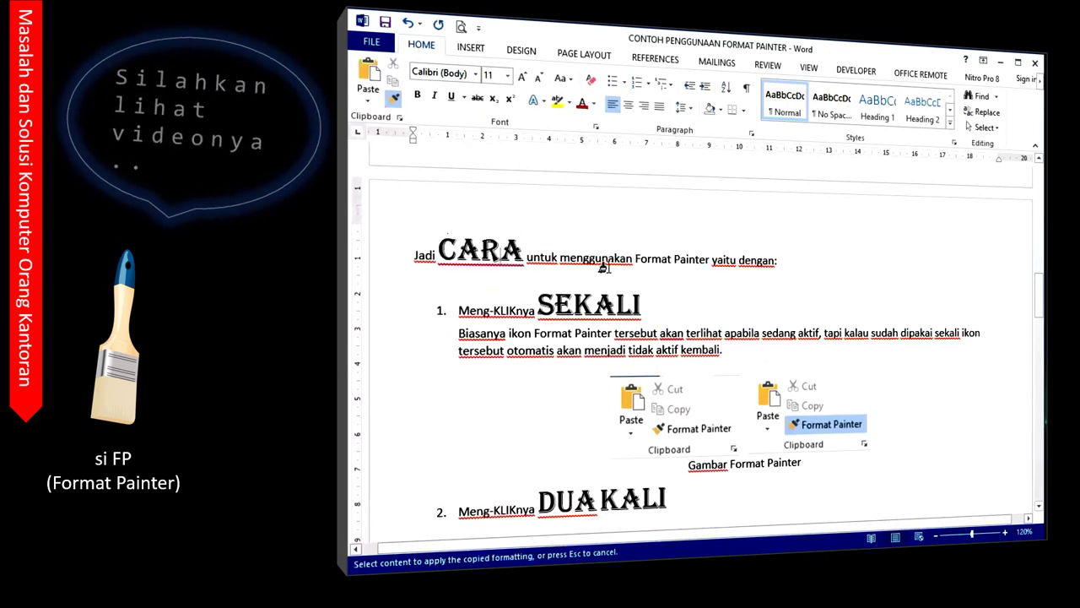
left_click(663, 258)
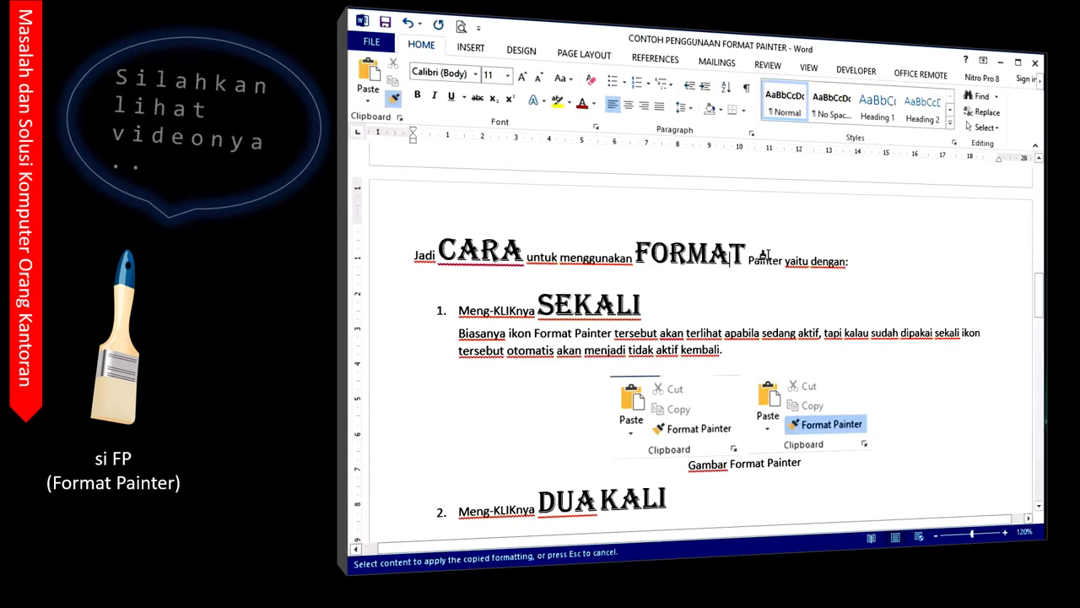
left_click(764, 255)
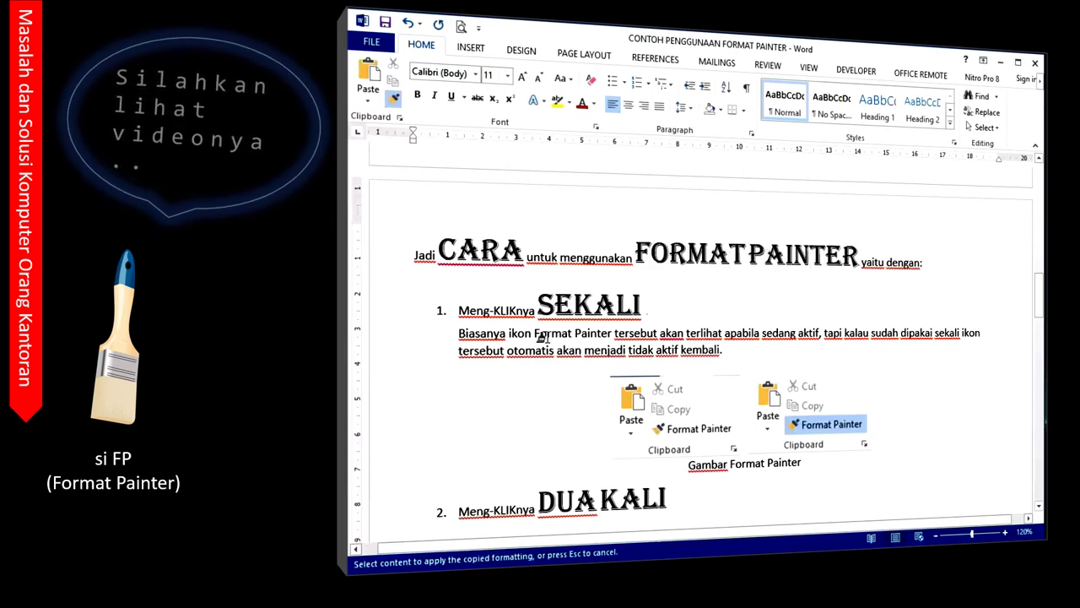
scroll(561, 362, "down", 2)
scroll(561, 362, "down", 4)
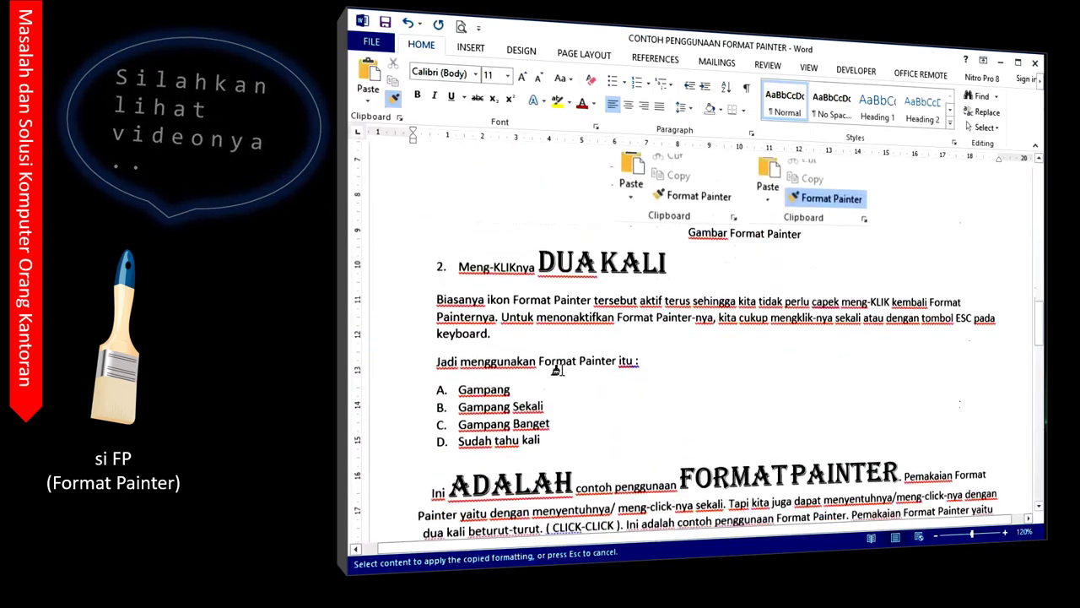
scroll(559, 366, "down", 1)
Set the 'Untuk … keyboard.' sentence in Arial Narrow 28, justify it, and lock Format Painter.
key("Escape")
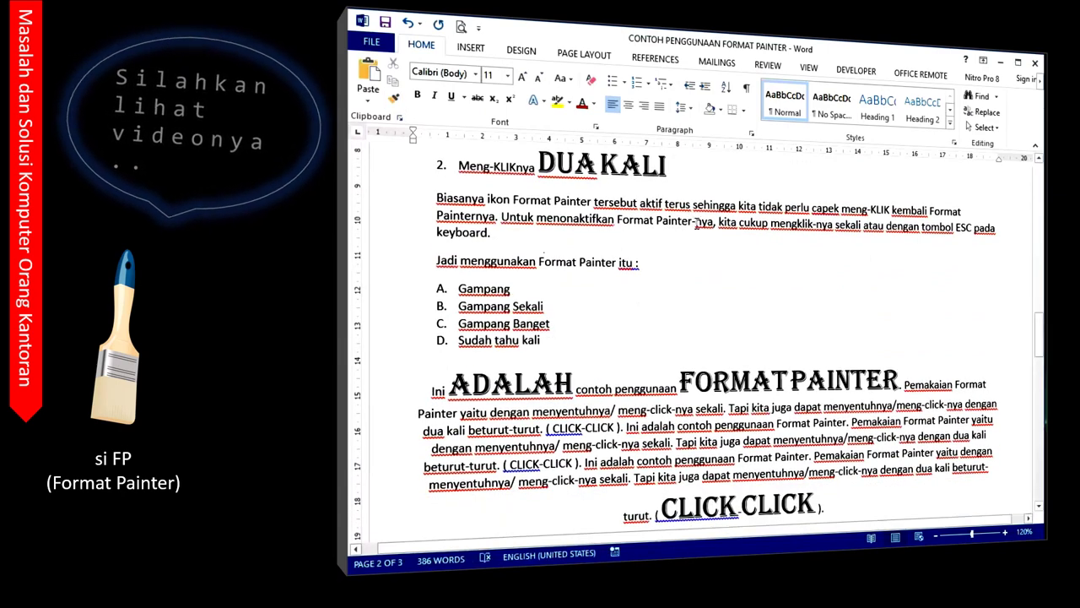
left_click_drag(519, 229, 498, 236)
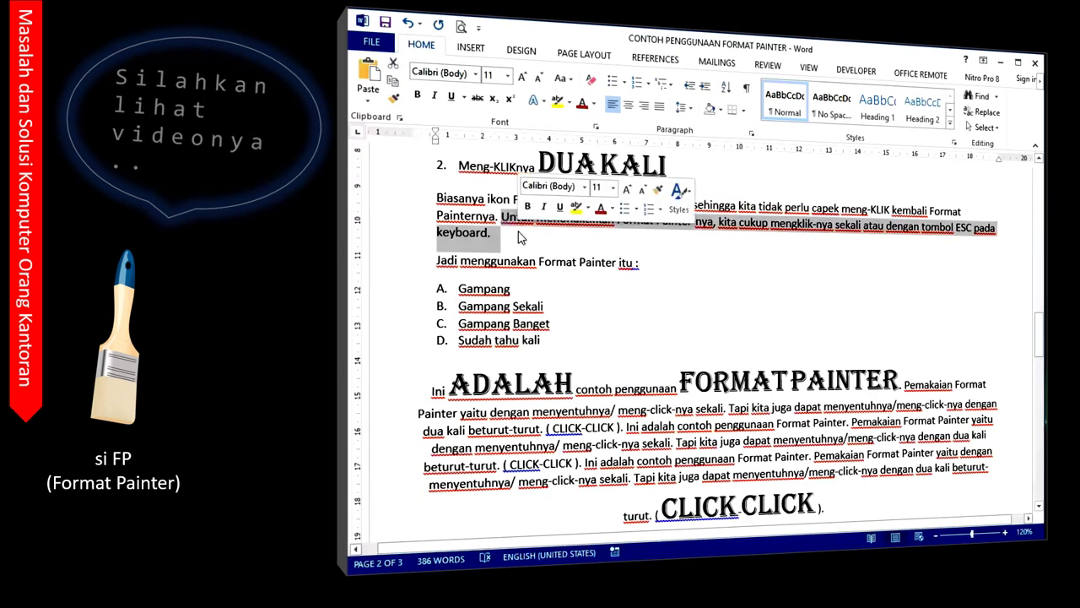
left_click(477, 74)
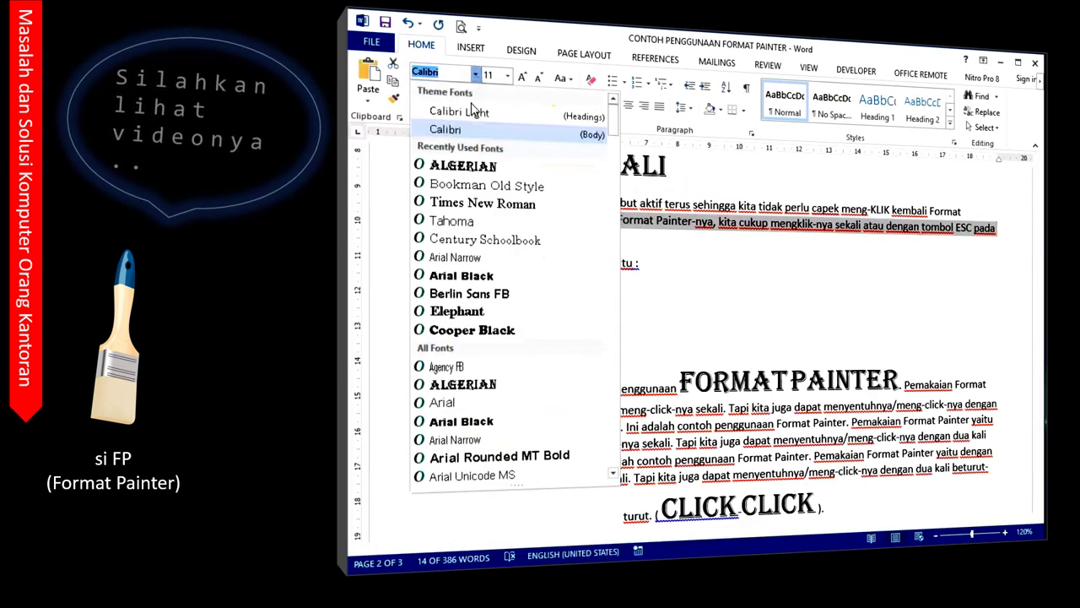
left_click(477, 256)
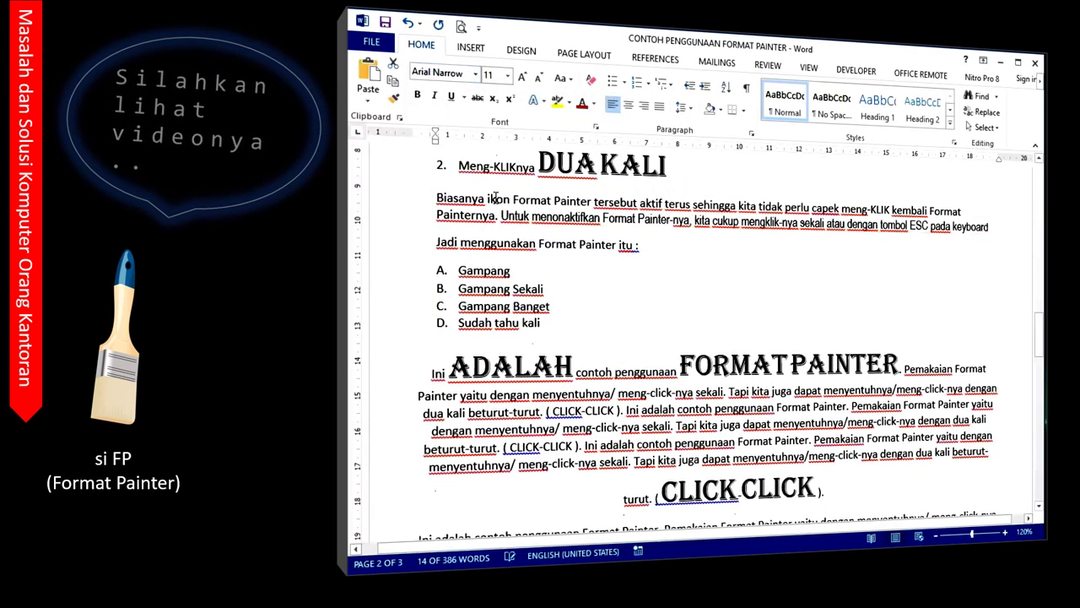
left_click(507, 75)
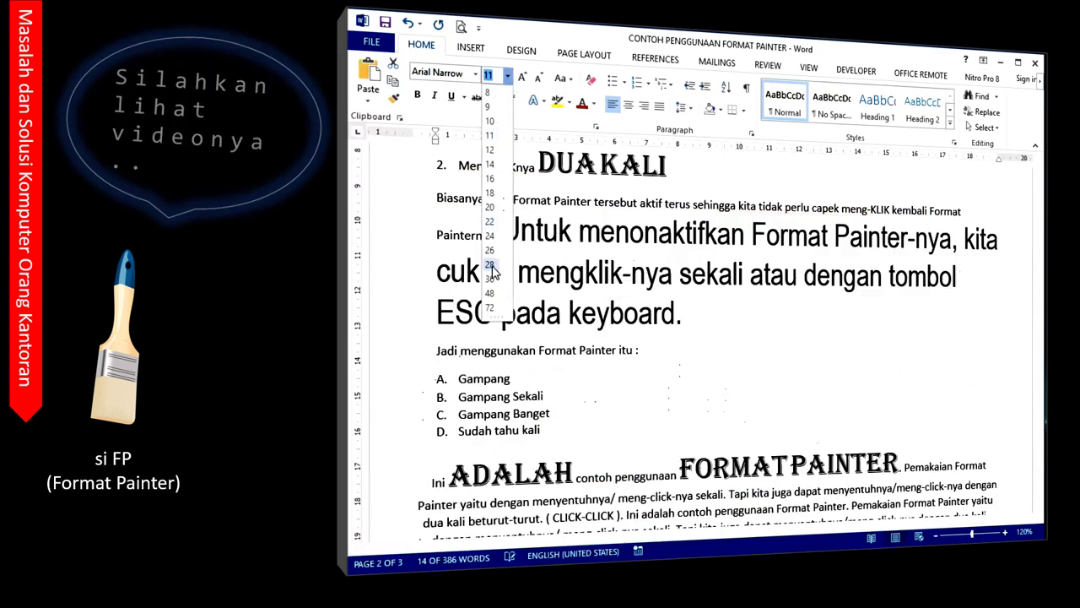
left_click(489, 264)
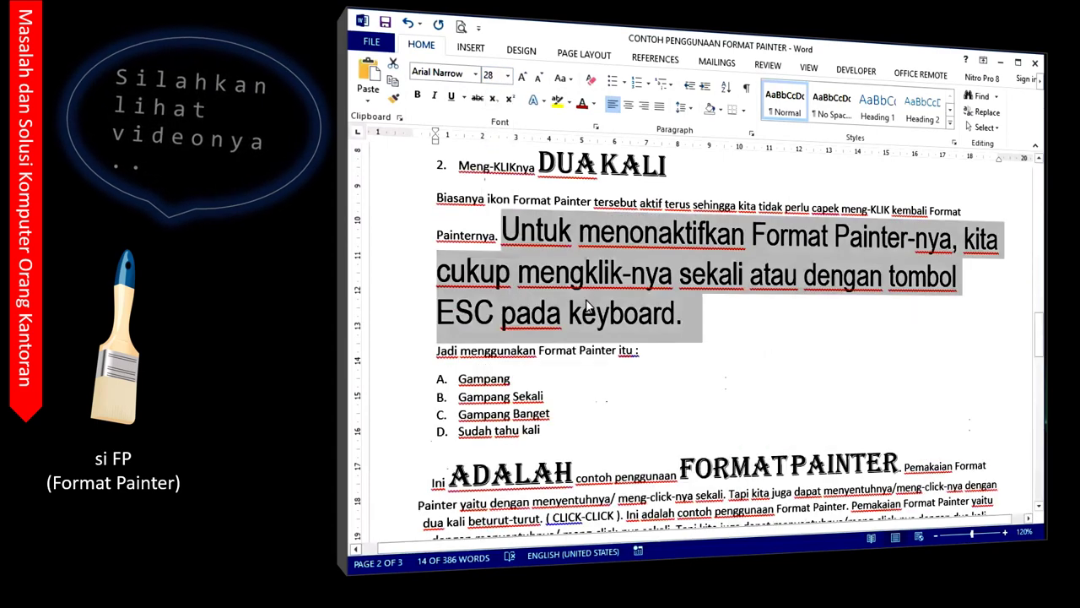
left_click(800, 279)
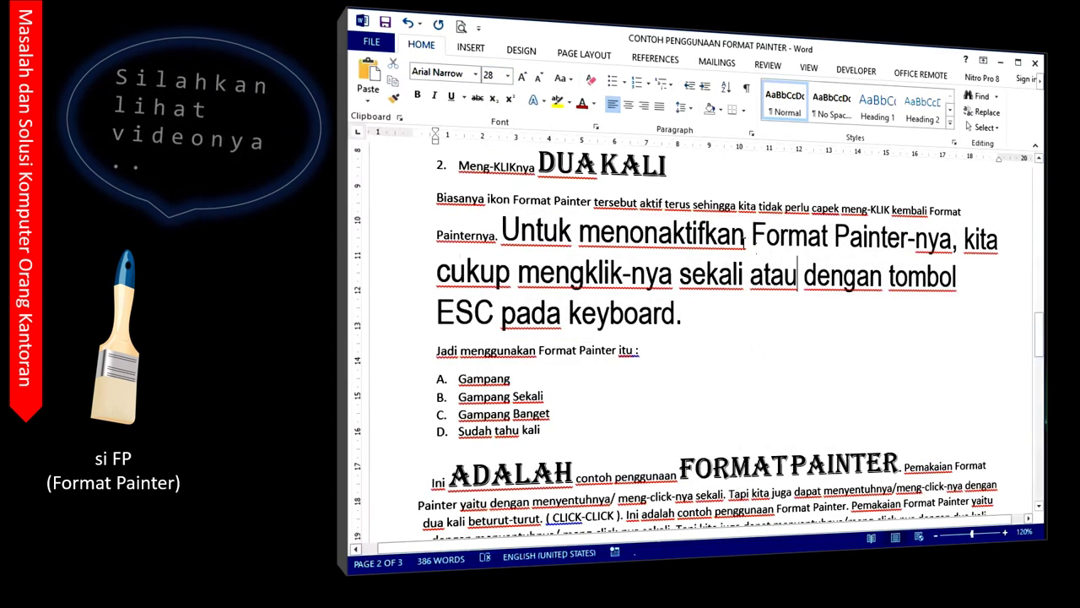
left_click(659, 106)
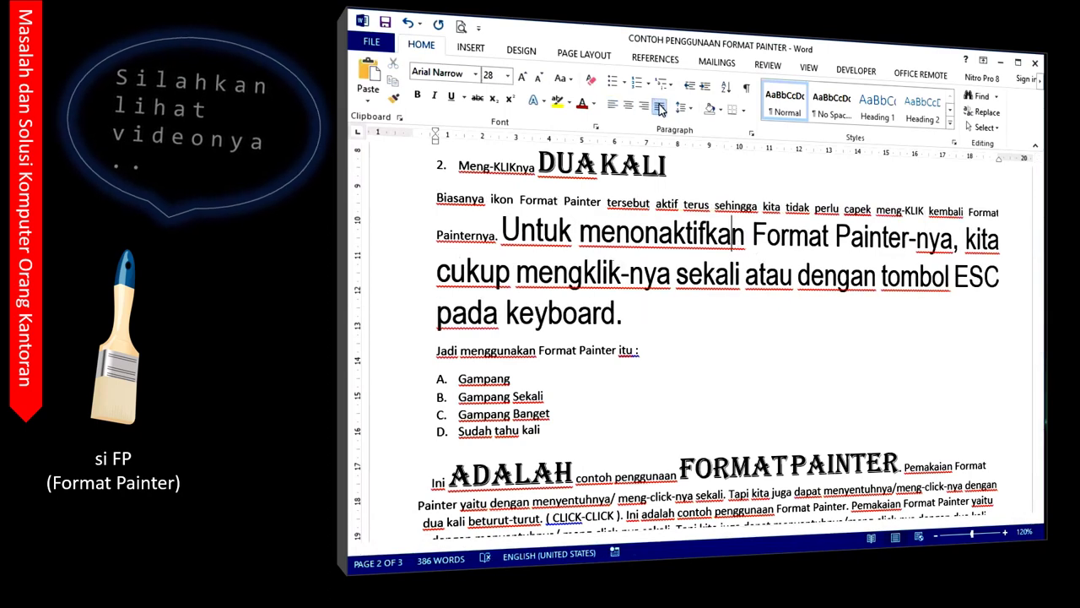
left_click(393, 98)
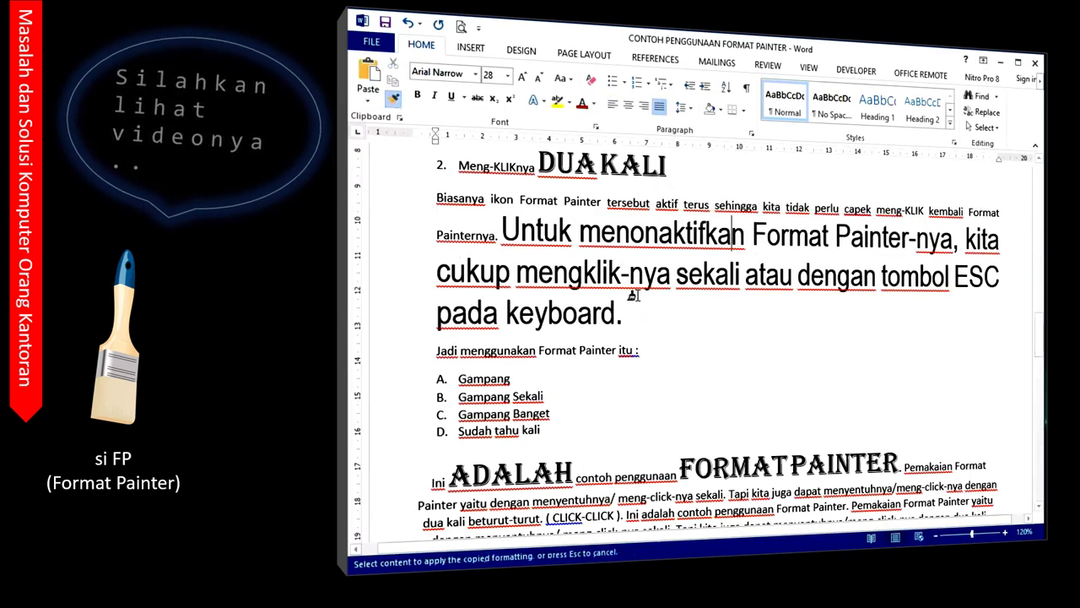
Paint the Arial Narrow 28 justified style onto 'contoh' and both 'Pemakaian' words.
scroll(726, 278, "down", 3)
left_click(776, 400)
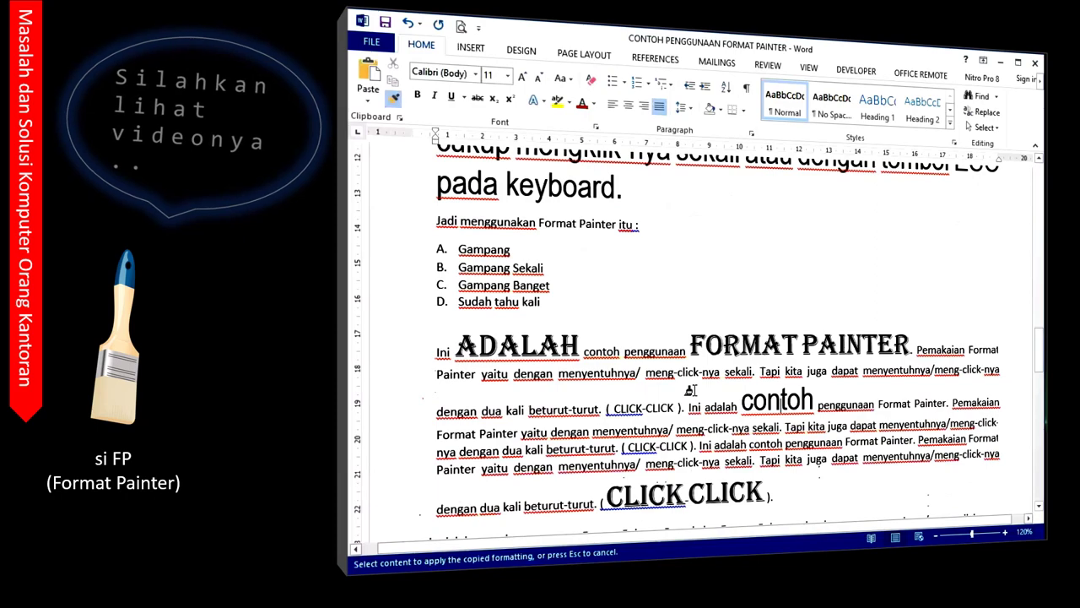
scroll(661, 439, "down", 3)
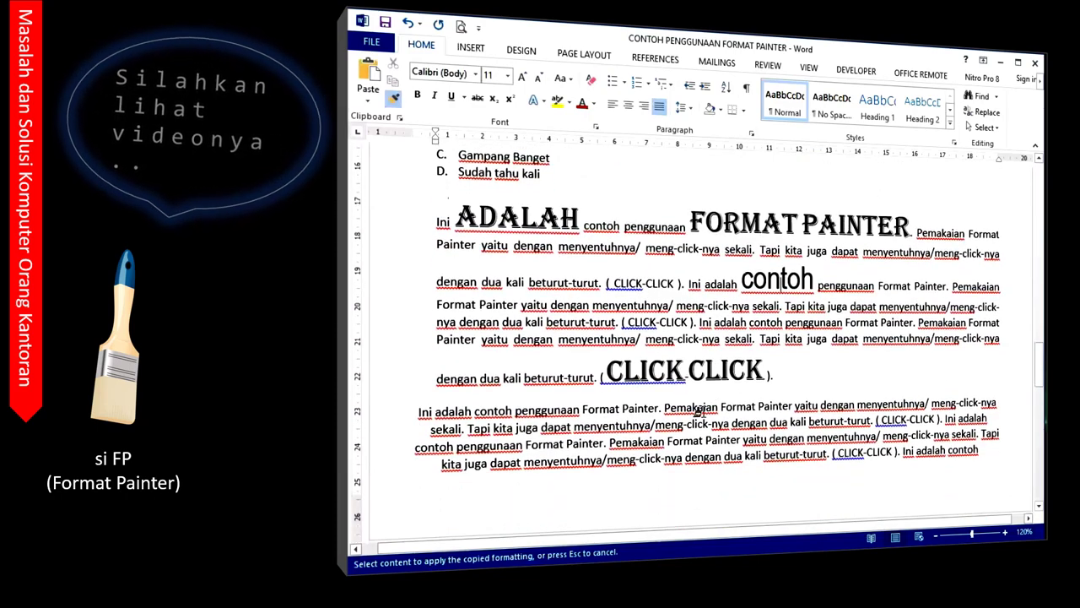
left_click(700, 412)
scroll(700, 412, "down", 3)
scroll(700, 412, "down", 3)
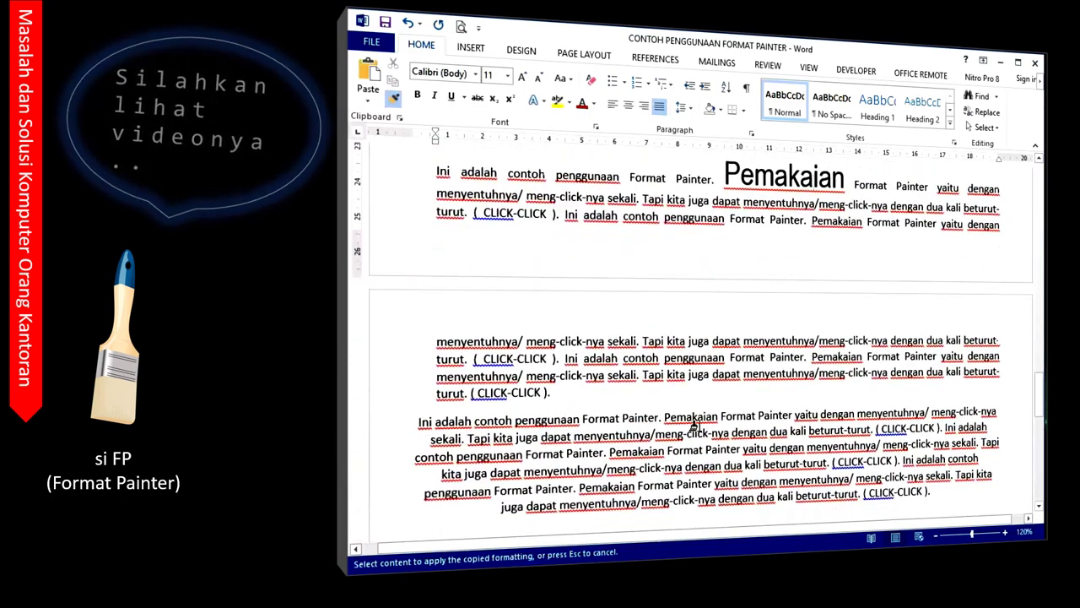
left_click(694, 426)
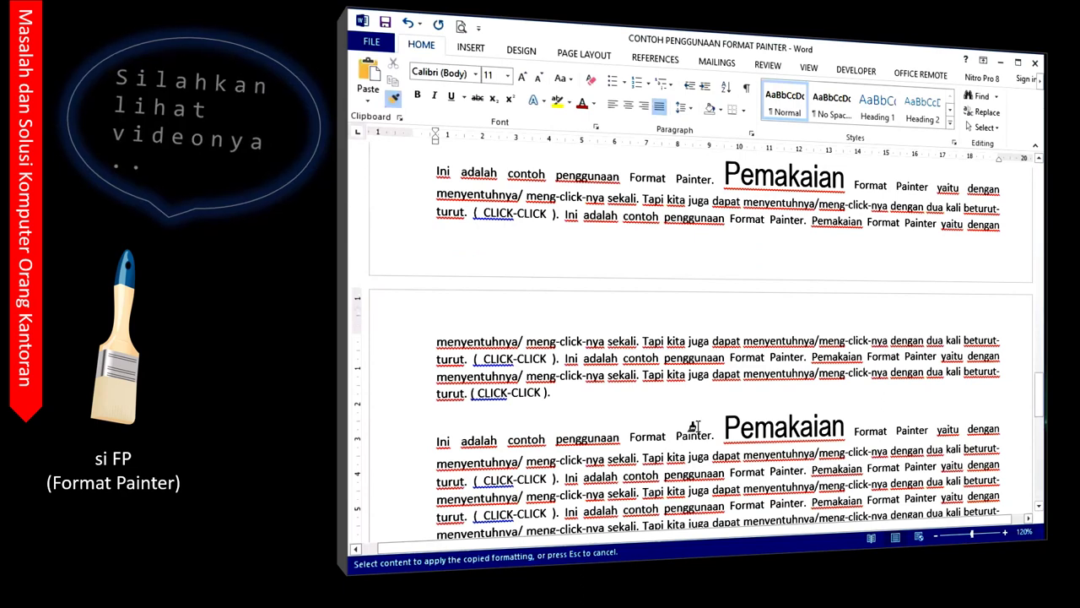